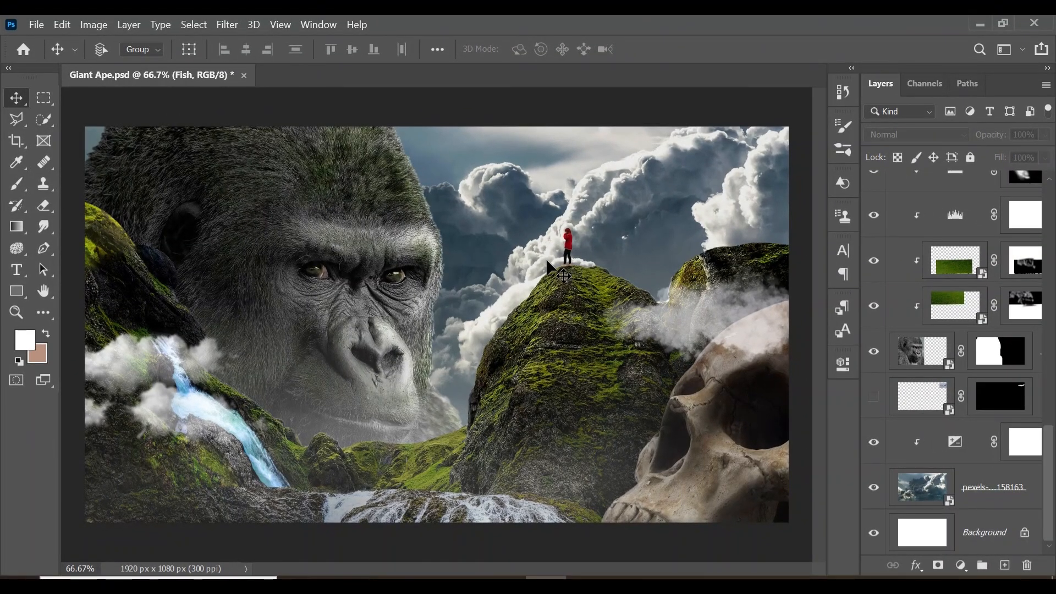
Make the hidden airplane and Fish layers visible in the composite
click(874, 397)
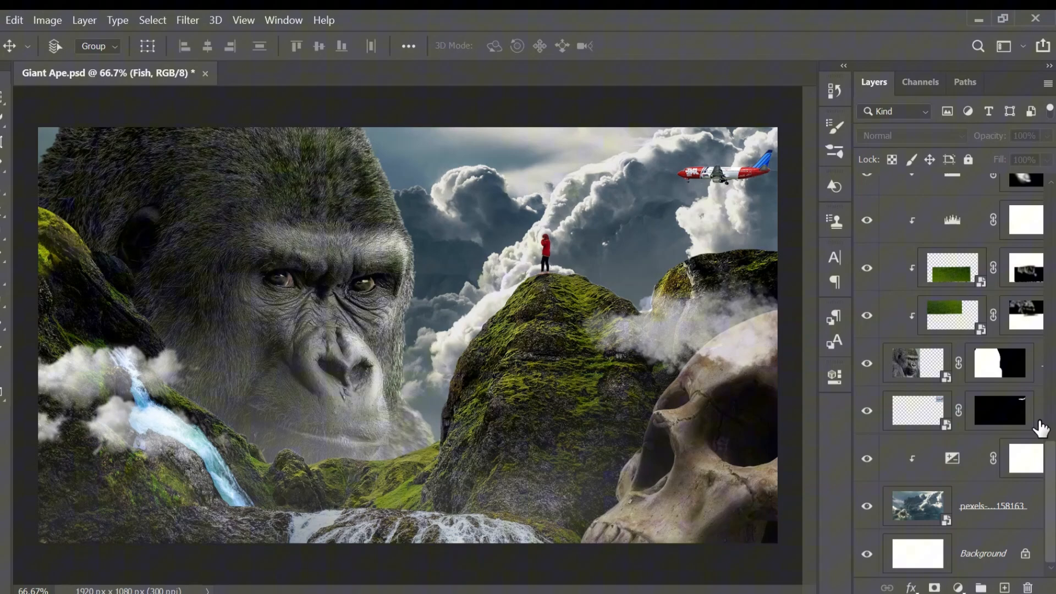
drag(1049, 449, 1050, 190)
click(876, 236)
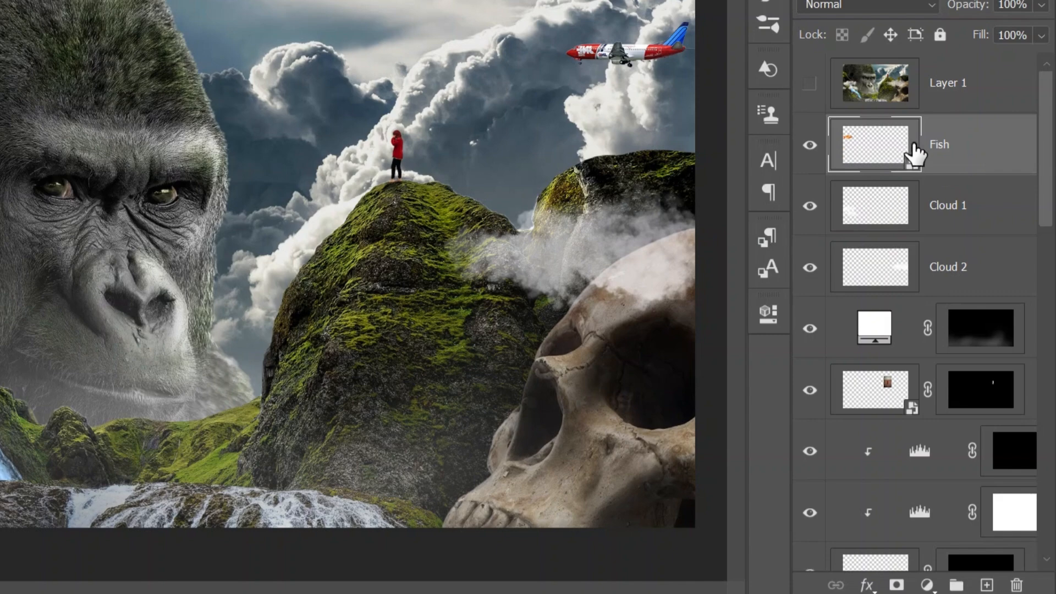
Convert the Cloud 1 and Cloud 2 layers to Smart Objects
right_click(951, 206)
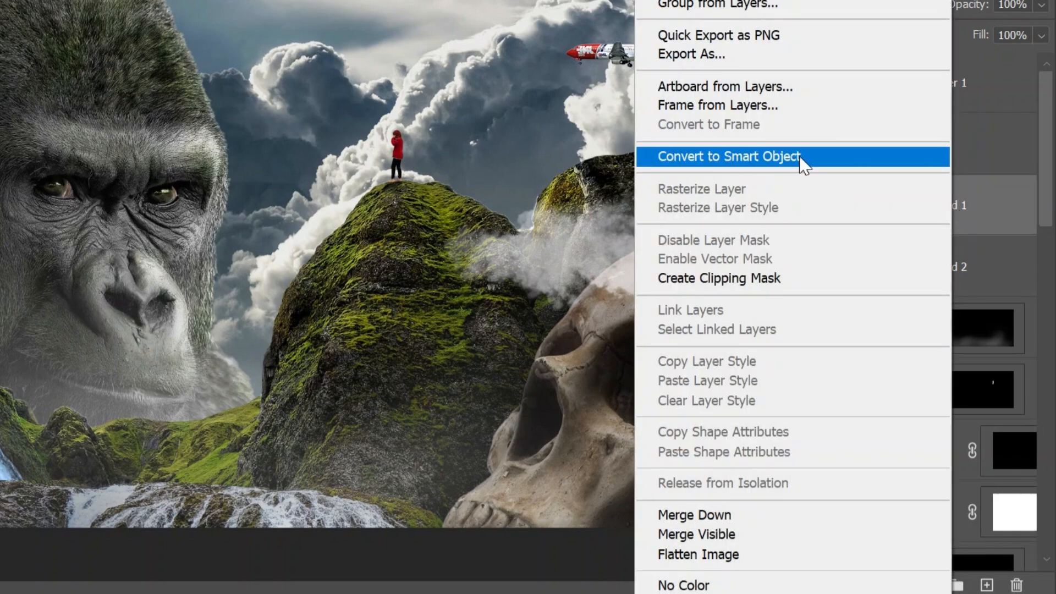
click(802, 158)
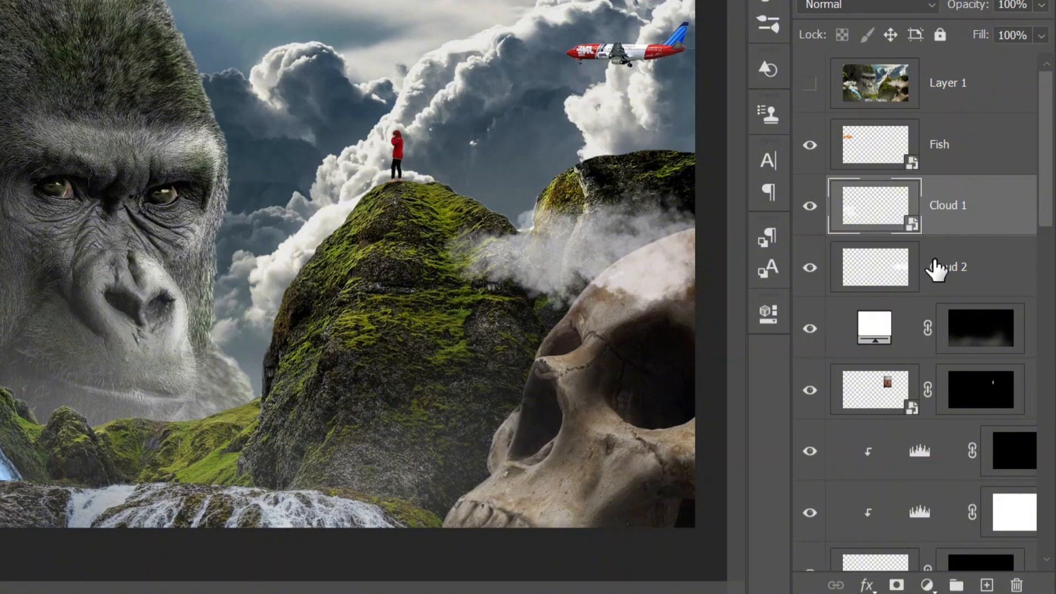
right_click(951, 266)
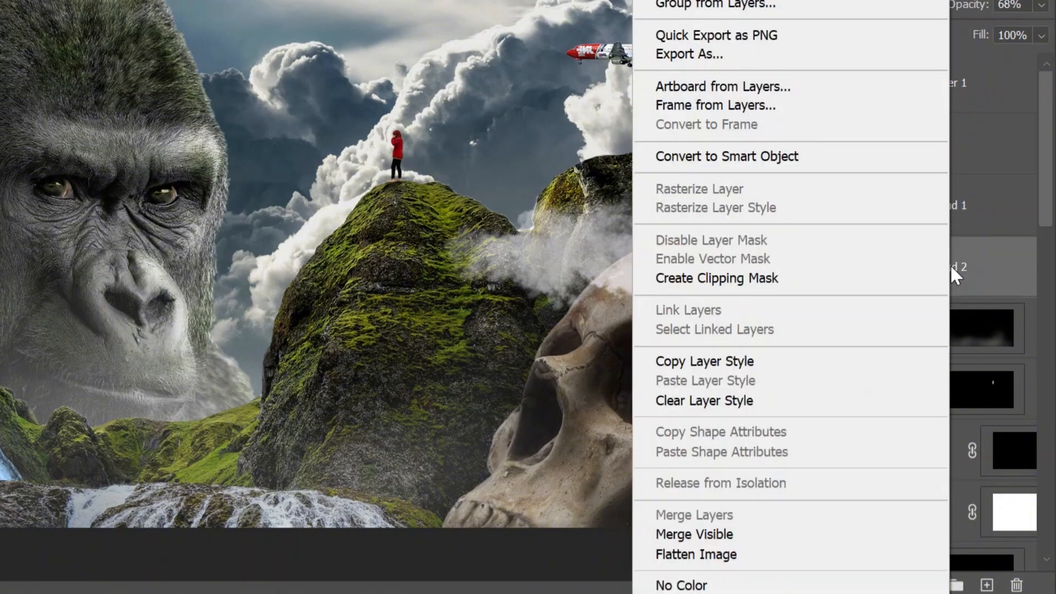
click(821, 155)
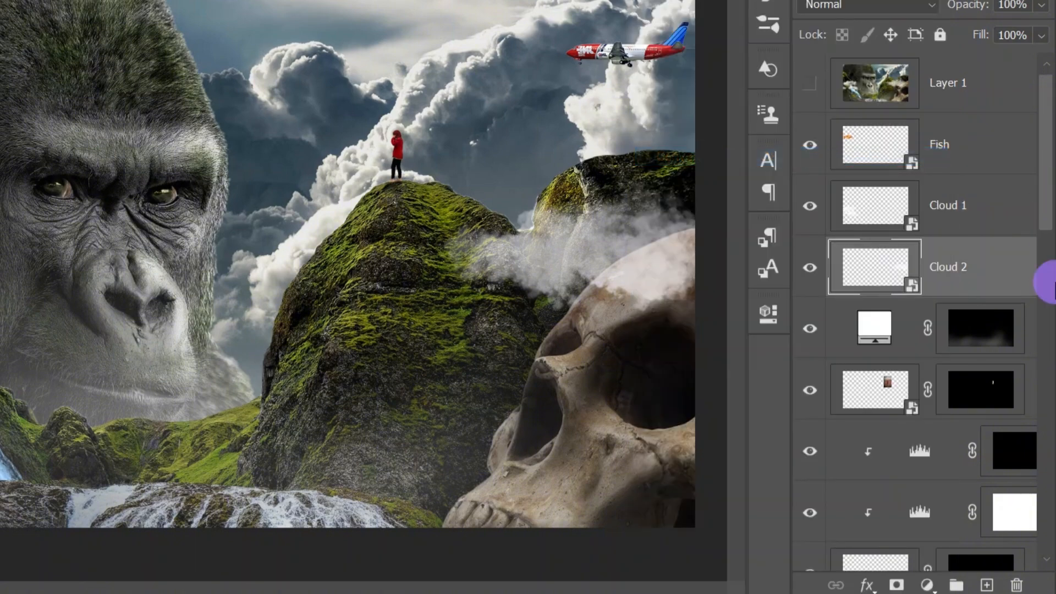
Convert the masked airplane layer to a Smart Object so its mask is merged into it
drag(1045, 279, 1045, 452)
click(1030, 365)
right_click(1029, 364)
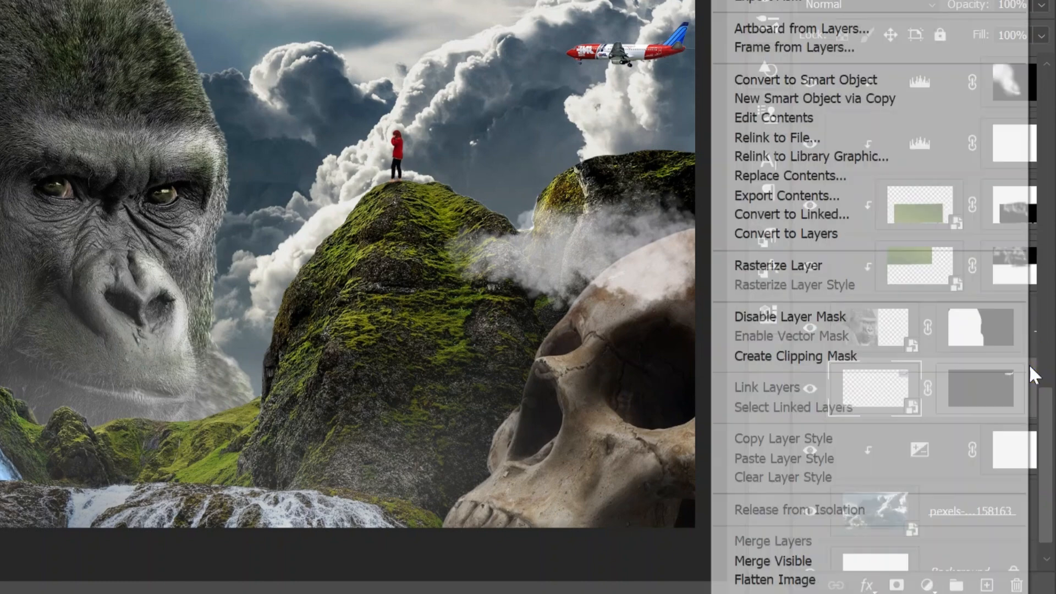
click(868, 79)
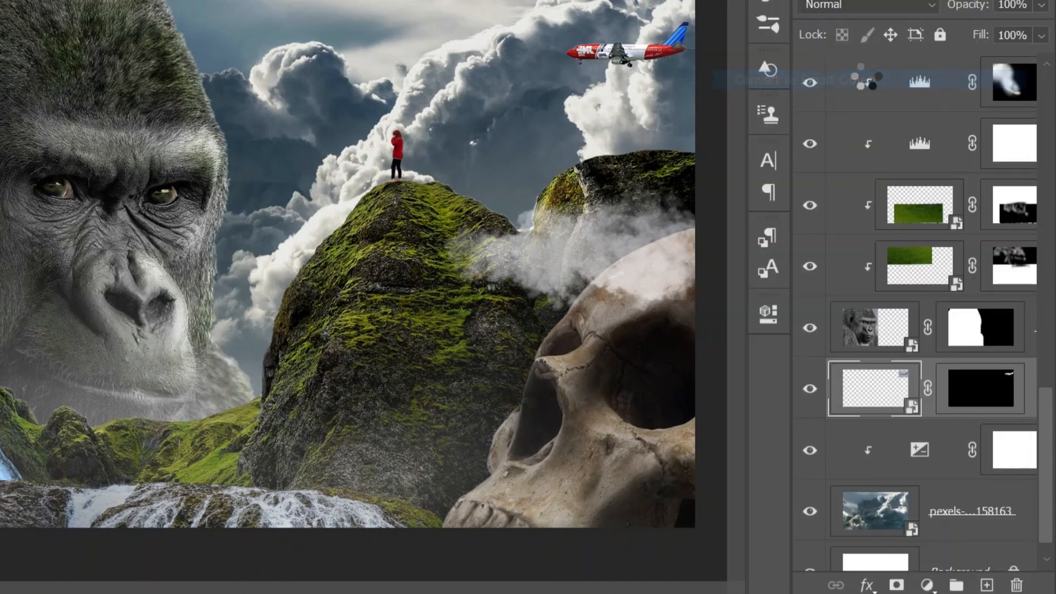
Rename the airplane layer as Aircraft
click(970, 391)
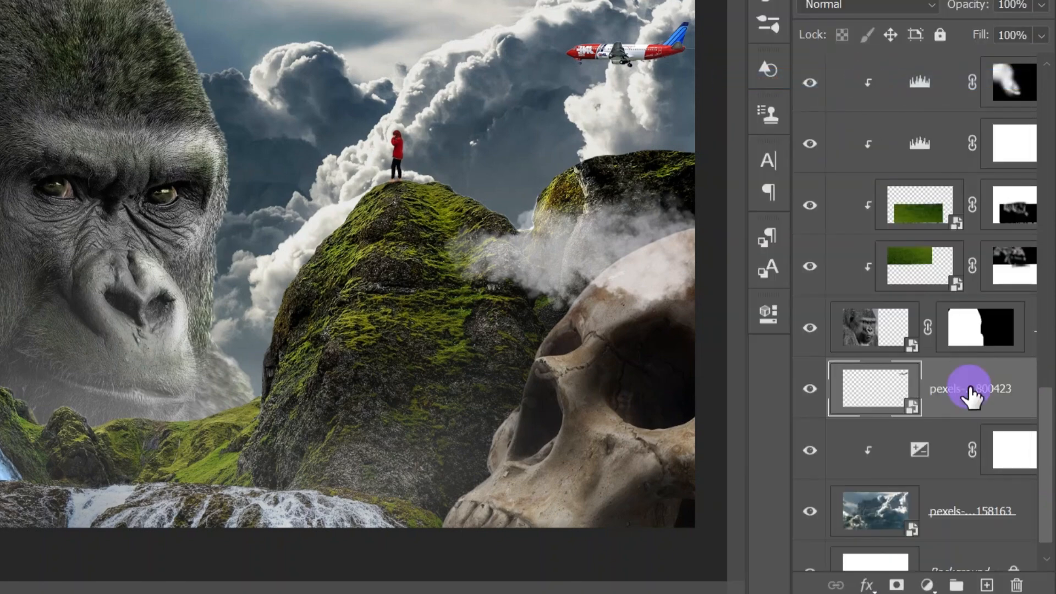
double_click(970, 390)
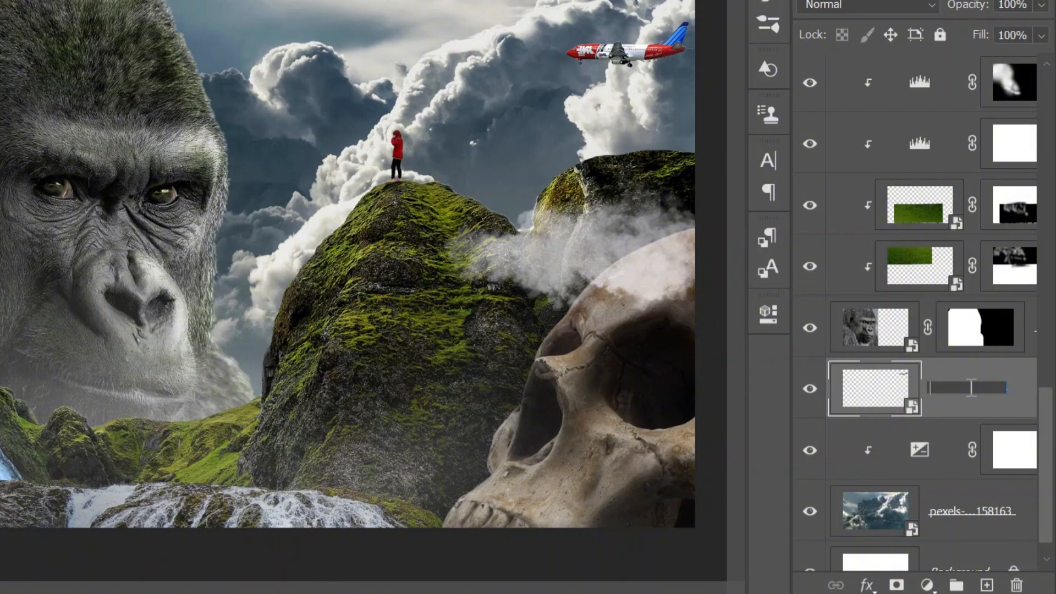
text(Aircraft)
key(Return)
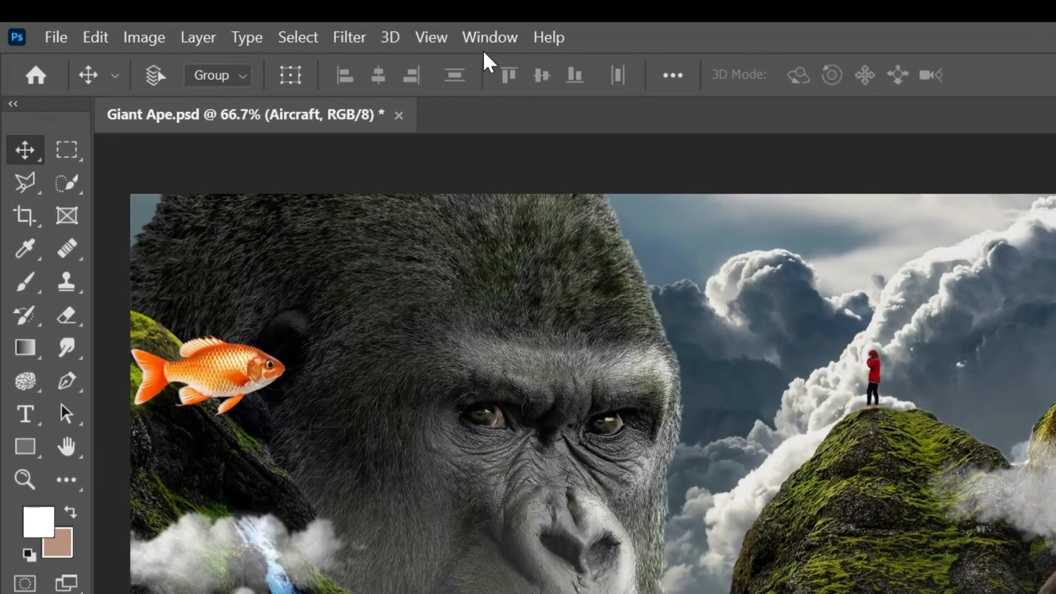
Show the Timeline and create a video timeline for the document
click(316, 26)
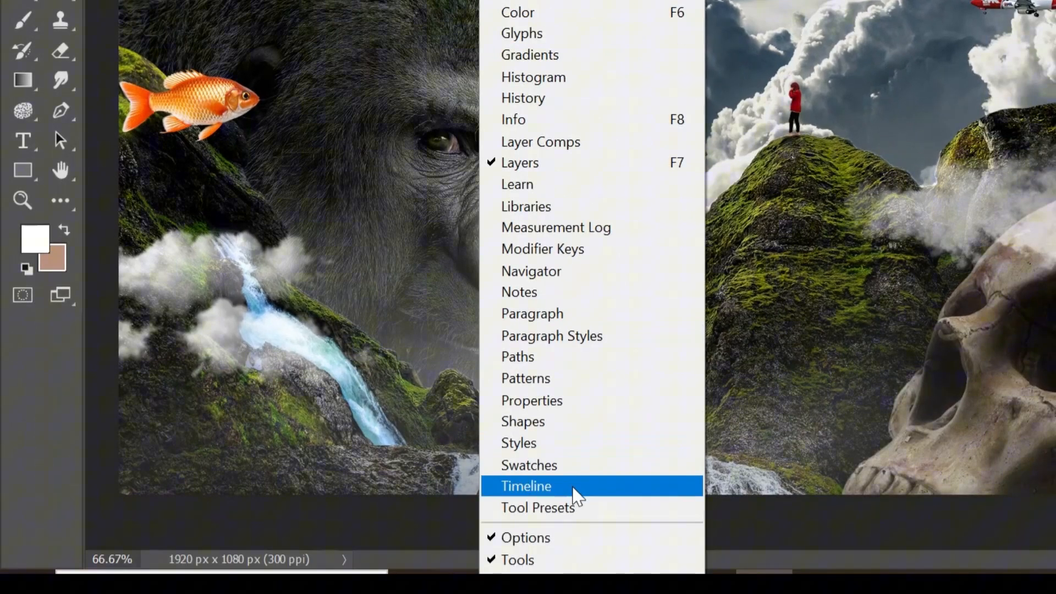
click(574, 492)
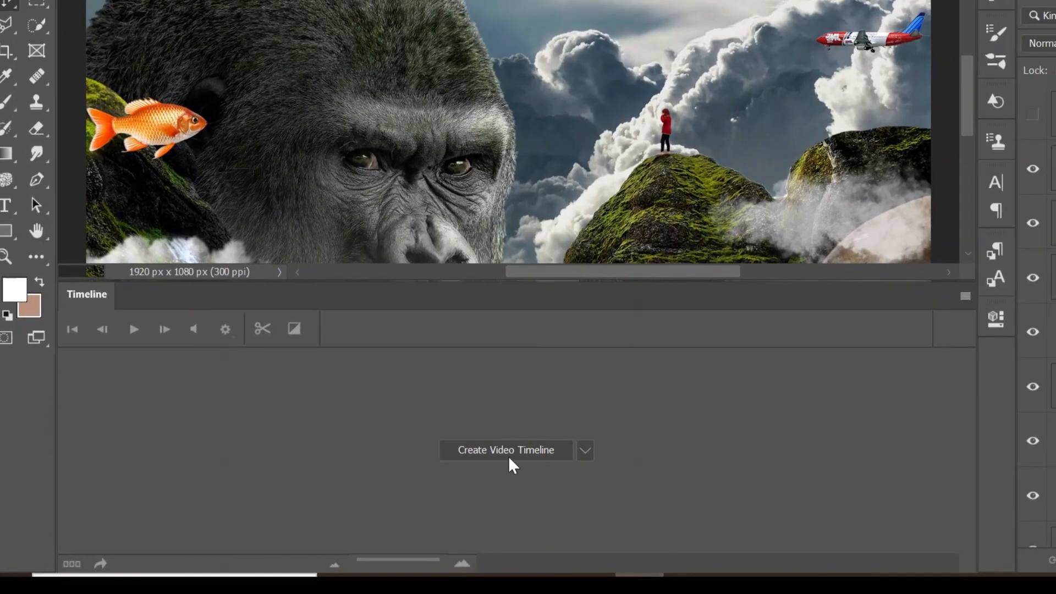
click(512, 457)
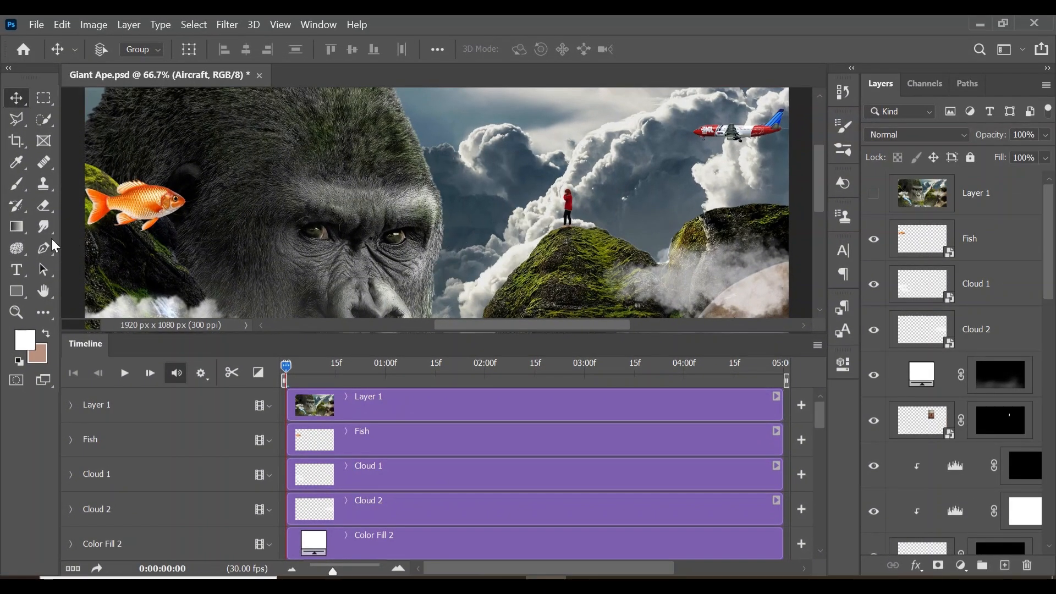
Enable Transform animation on the Fish layer with a keyframe at the start of the timeline
click(16, 311)
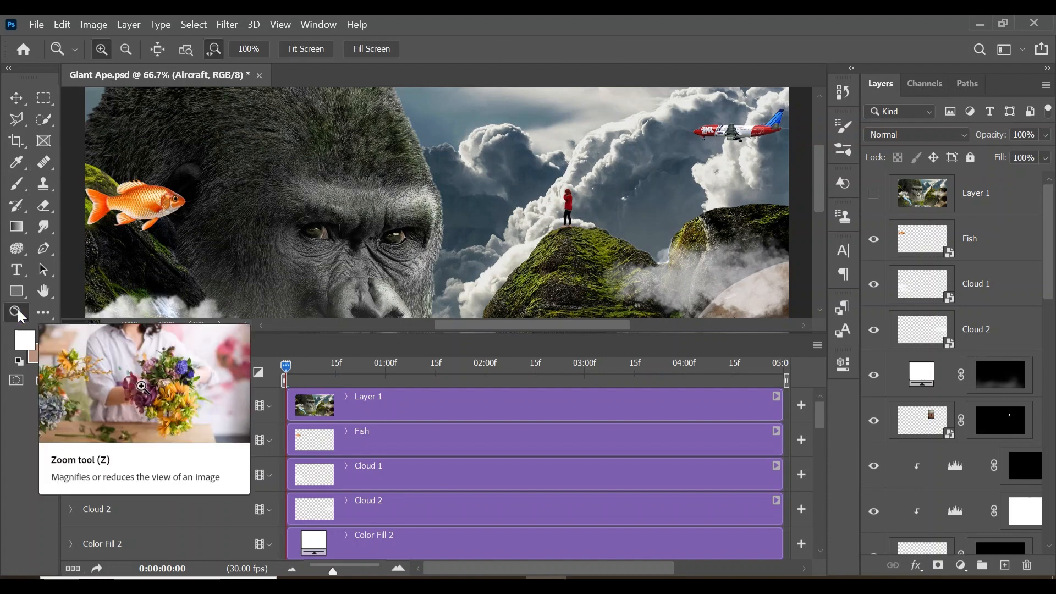
drag(495, 193, 466, 198)
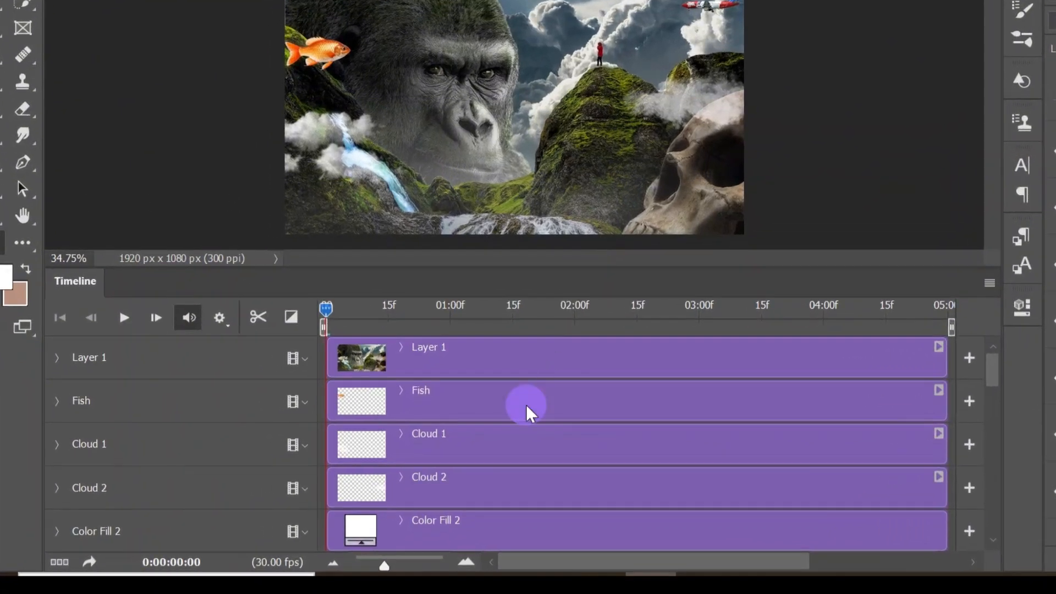
click(447, 448)
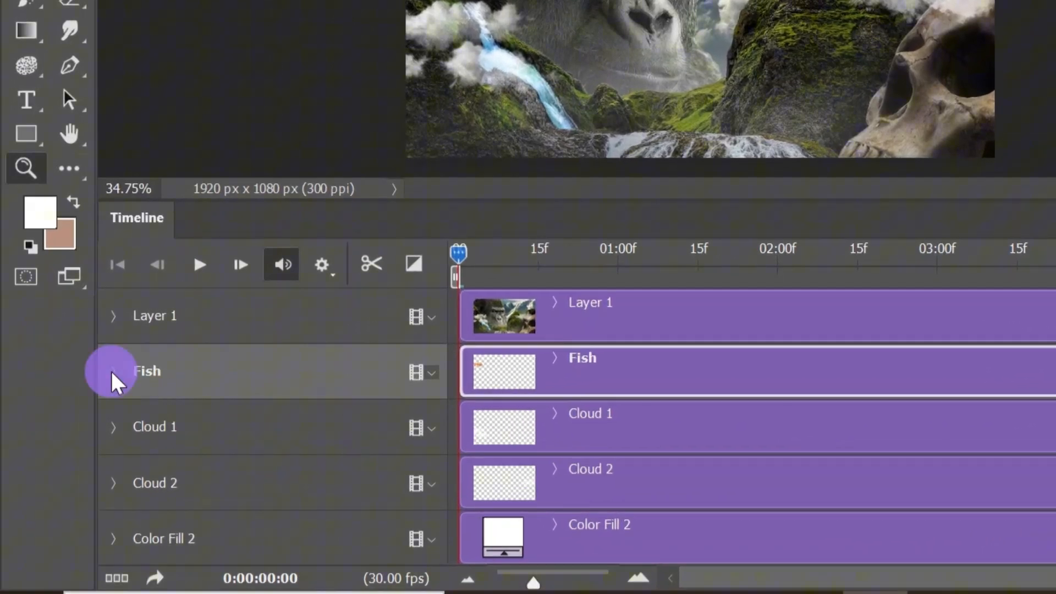
click(112, 372)
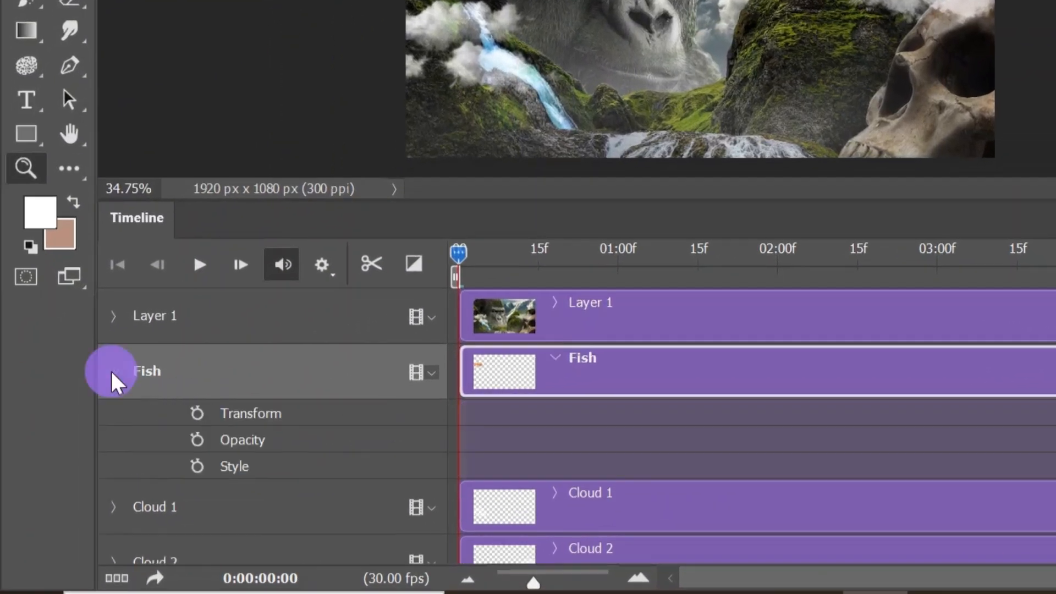
click(200, 408)
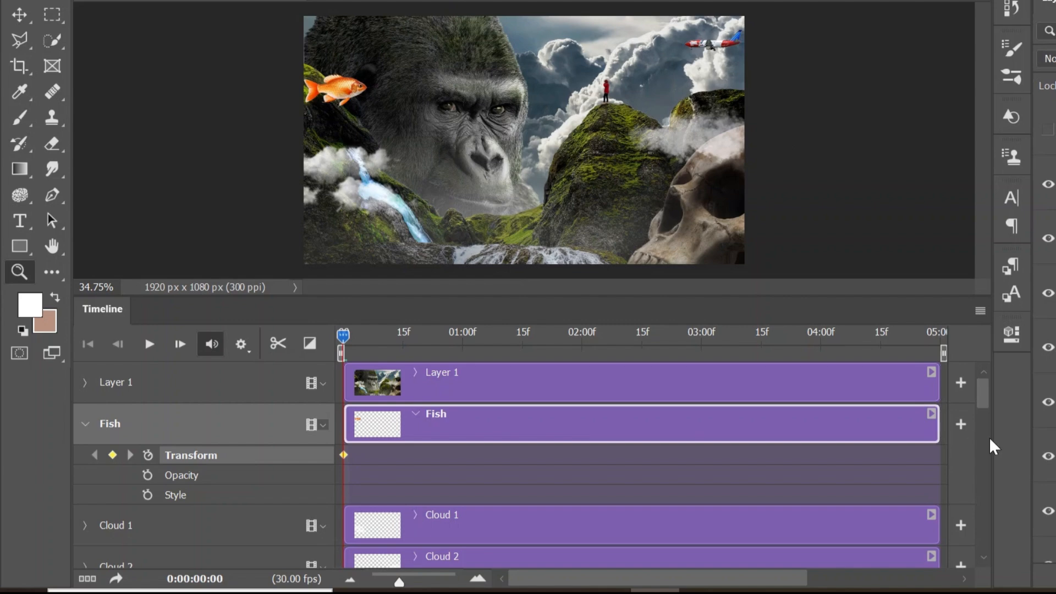
Enable Transform animation on the Cloud 1 layer with a keyframe at time 0
click(988, 400)
drag(987, 400, 992, 413)
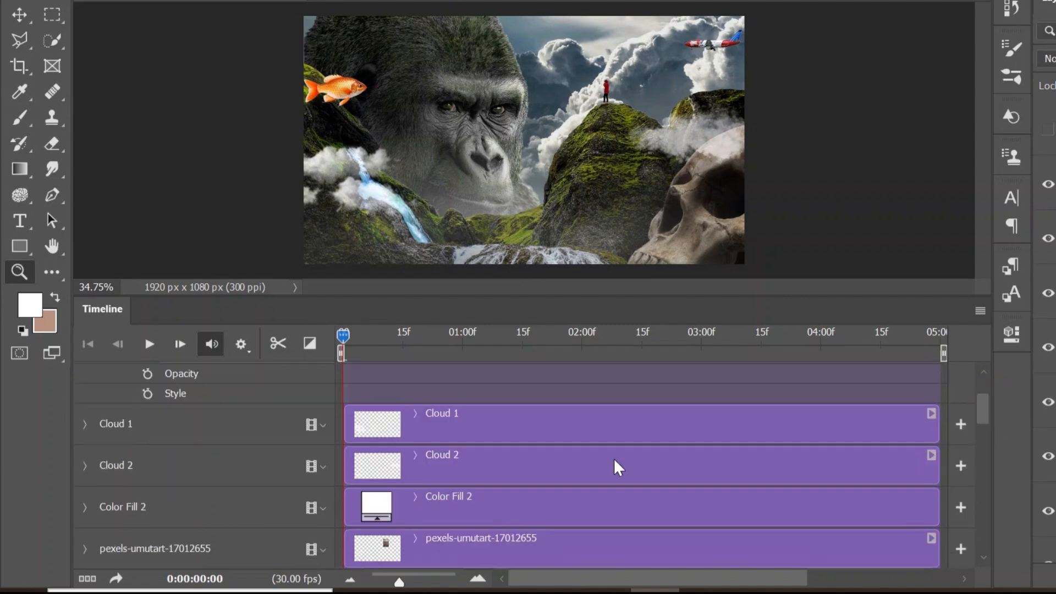
click(381, 425)
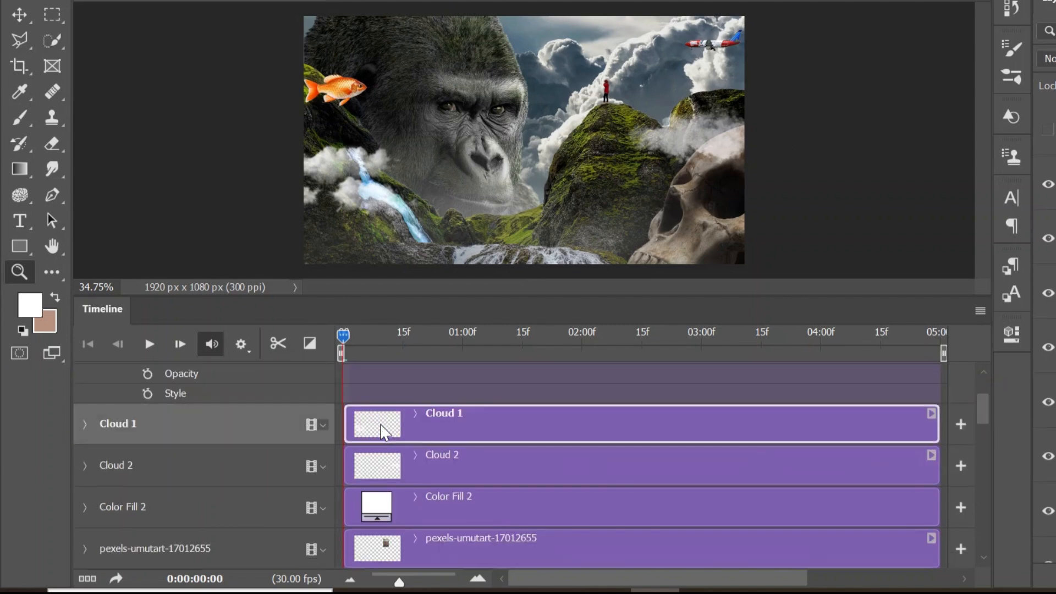
click(87, 425)
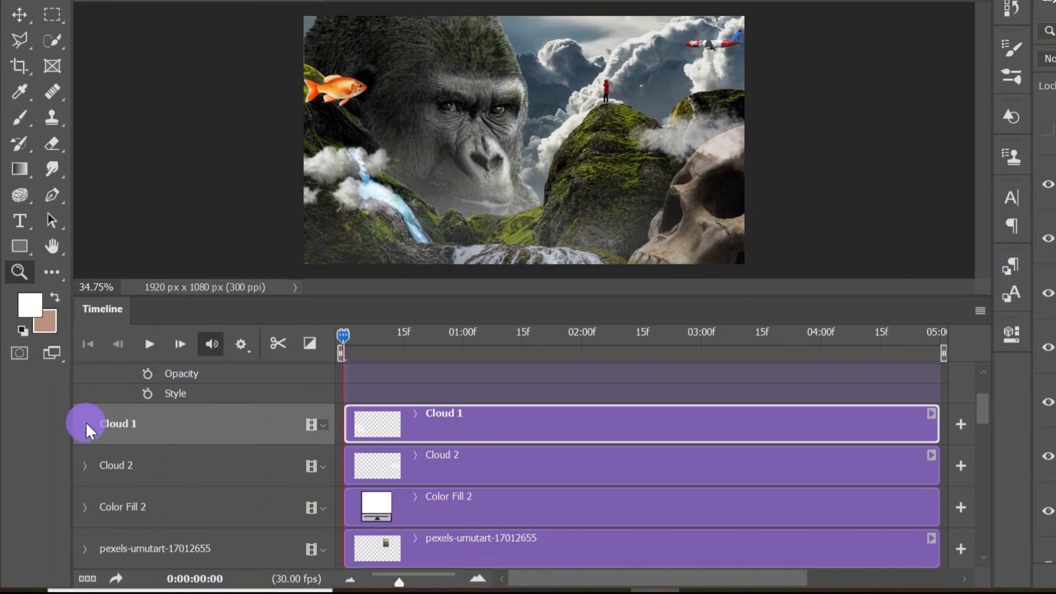
click(148, 456)
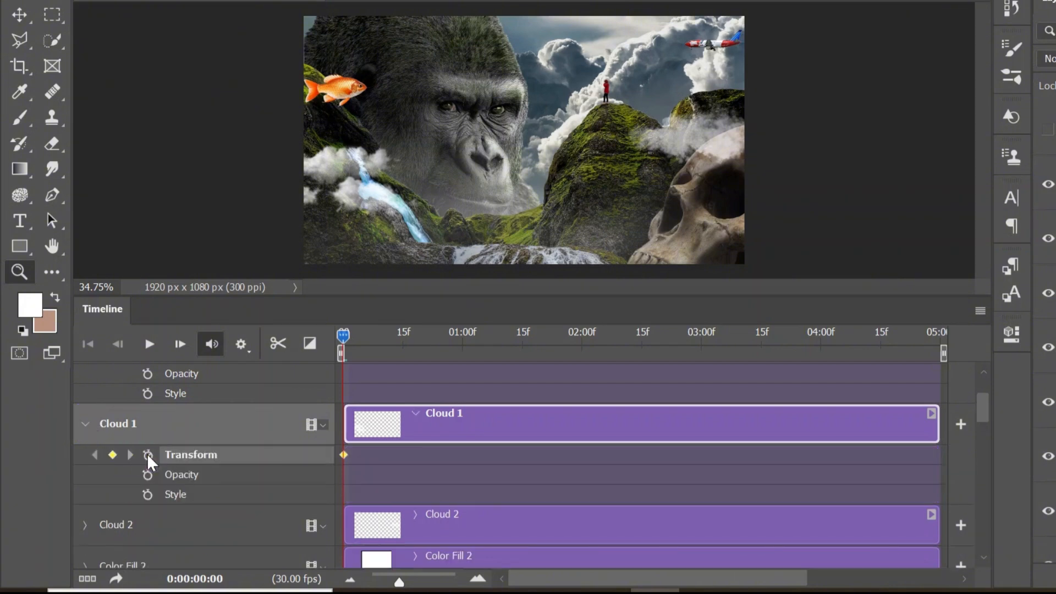
Enable Transform animation on the Cloud 2 layer with a keyframe at time 0
drag(984, 412, 990, 434)
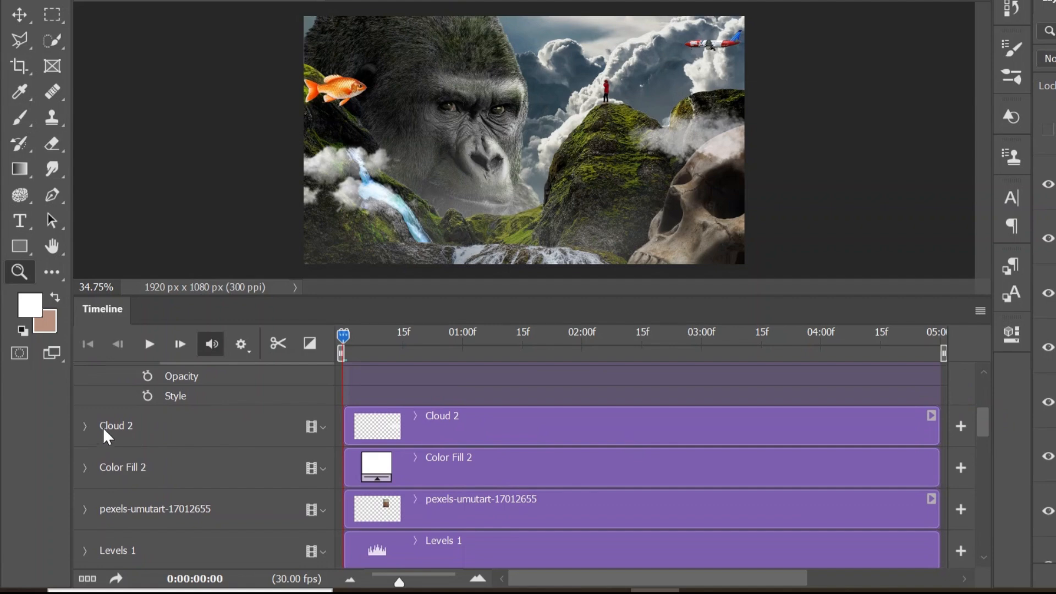
click(86, 426)
click(148, 456)
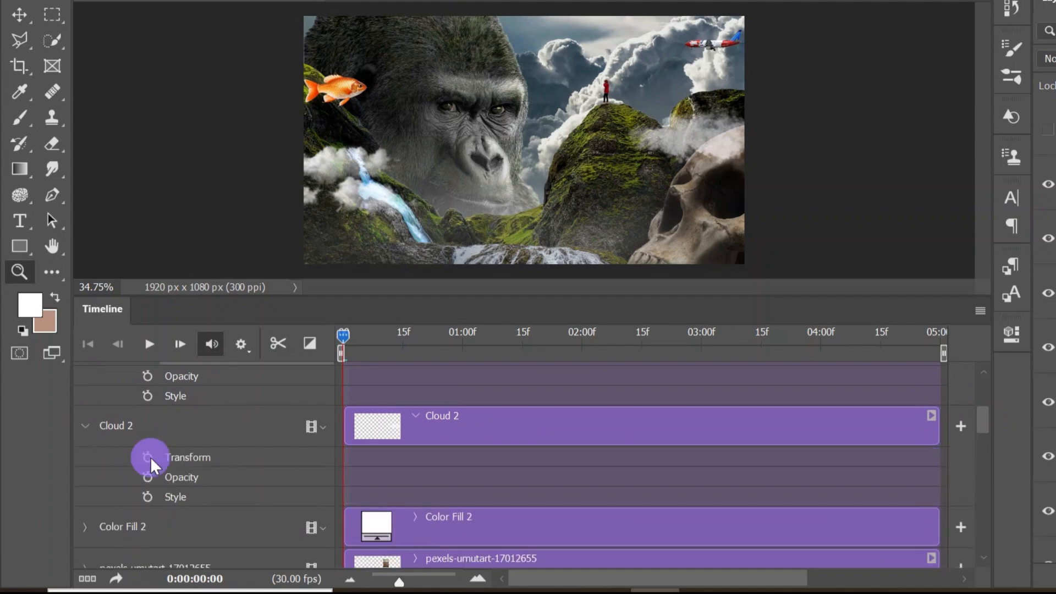
Enable Transform animation on the Aircraft layer with a keyframe at time 0
drag(977, 422, 990, 528)
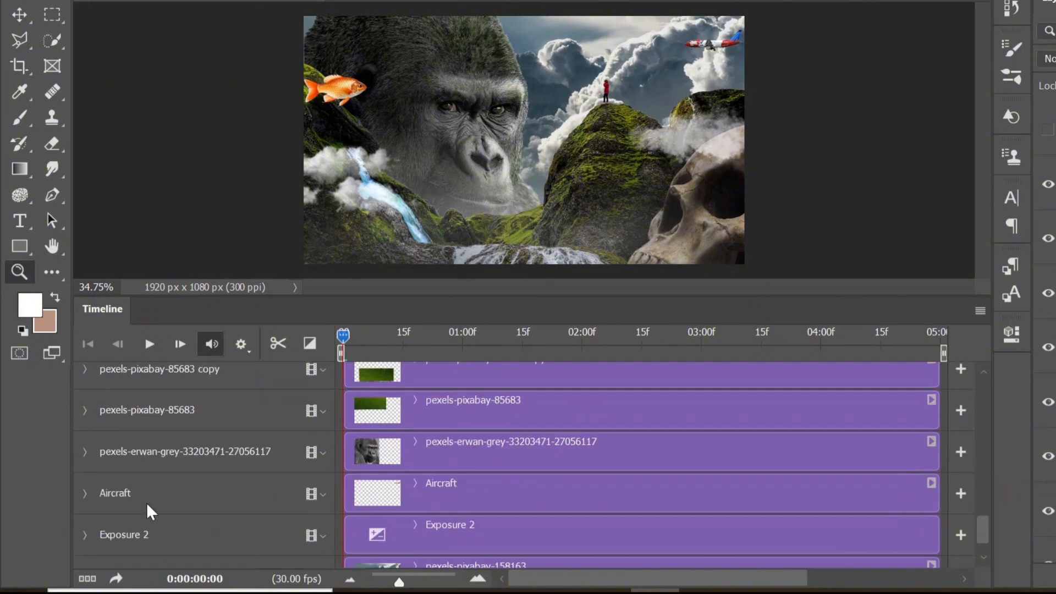
click(85, 493)
click(148, 526)
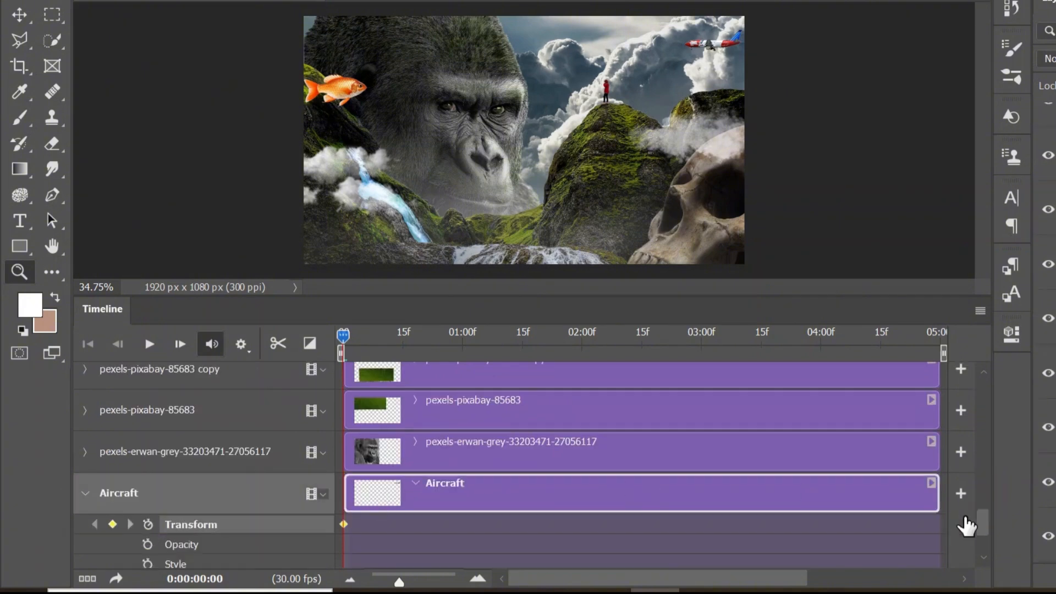
At the end of the timeline, move the fish horizontally across the scene to just below the airplane
click(994, 385)
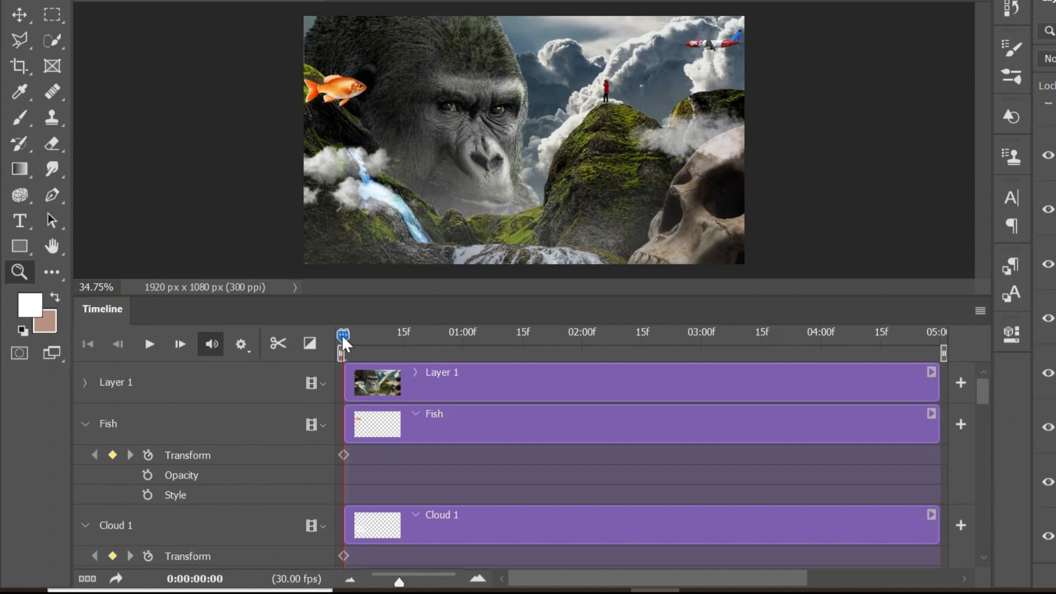
drag(344, 342, 637, 353)
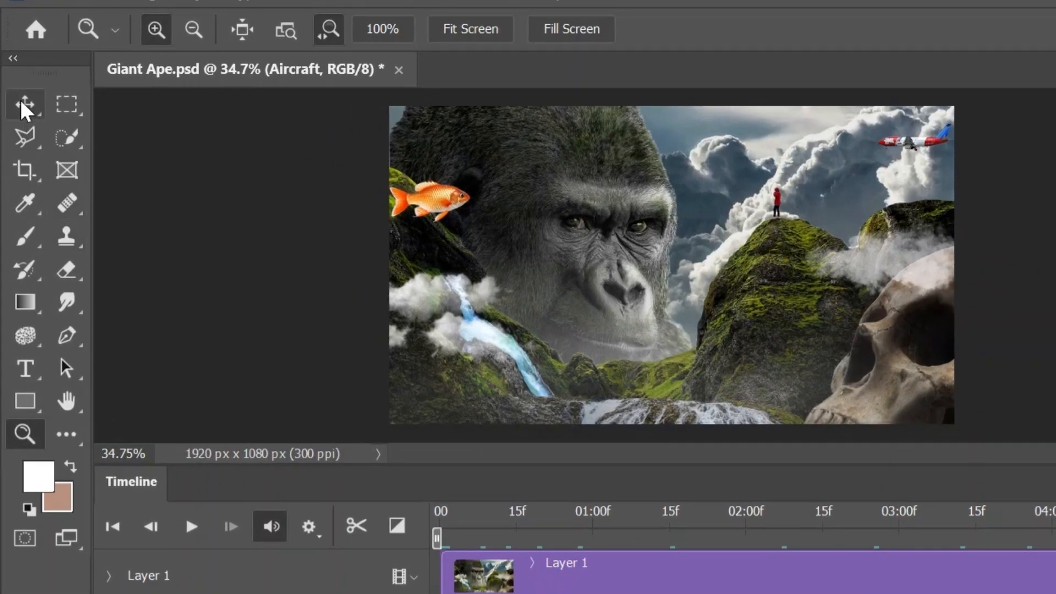
click(25, 105)
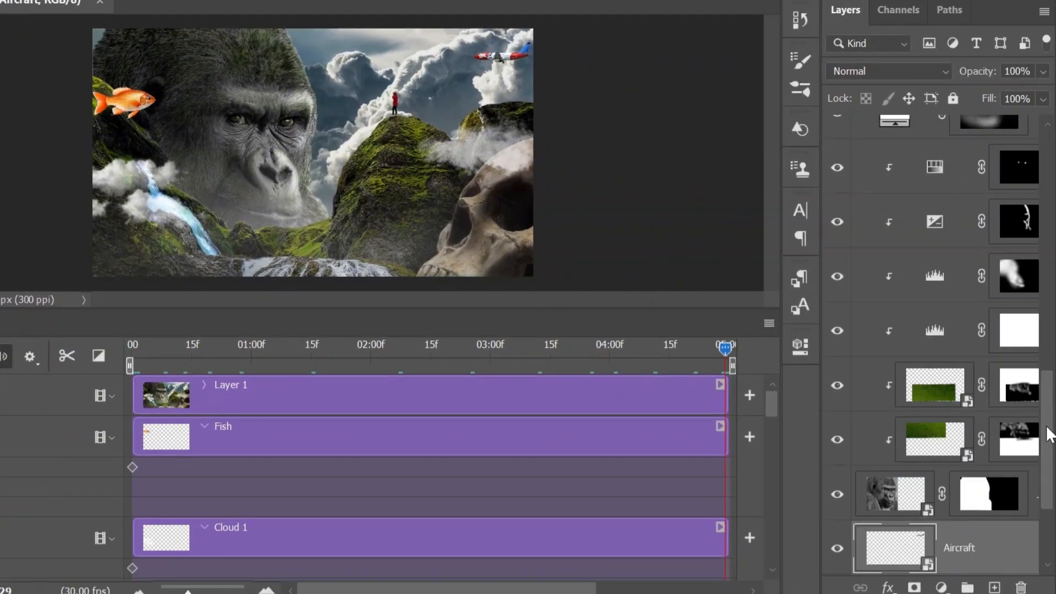
drag(1048, 434, 1050, 74)
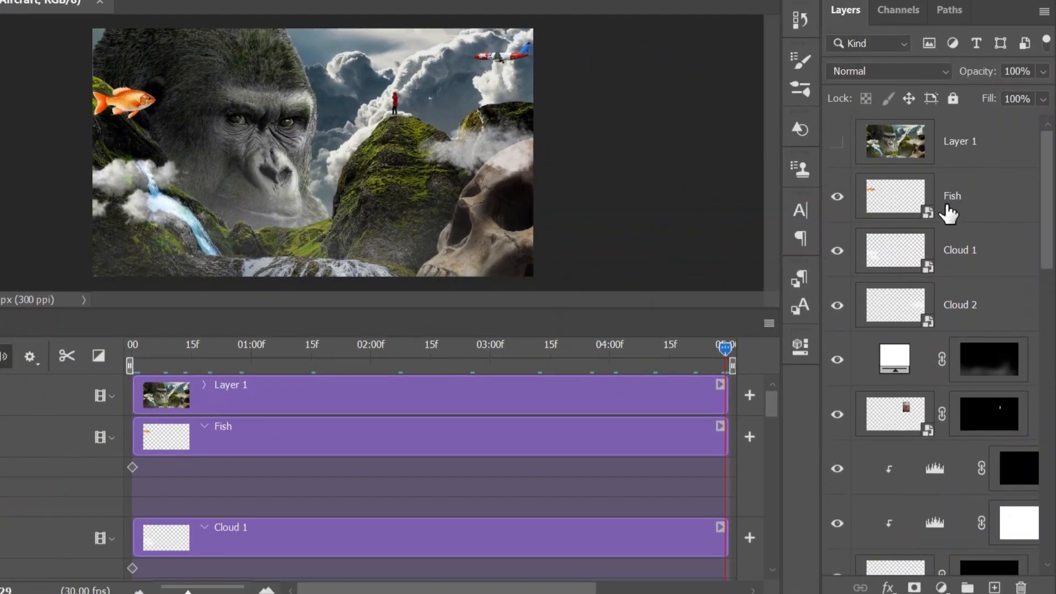
click(964, 195)
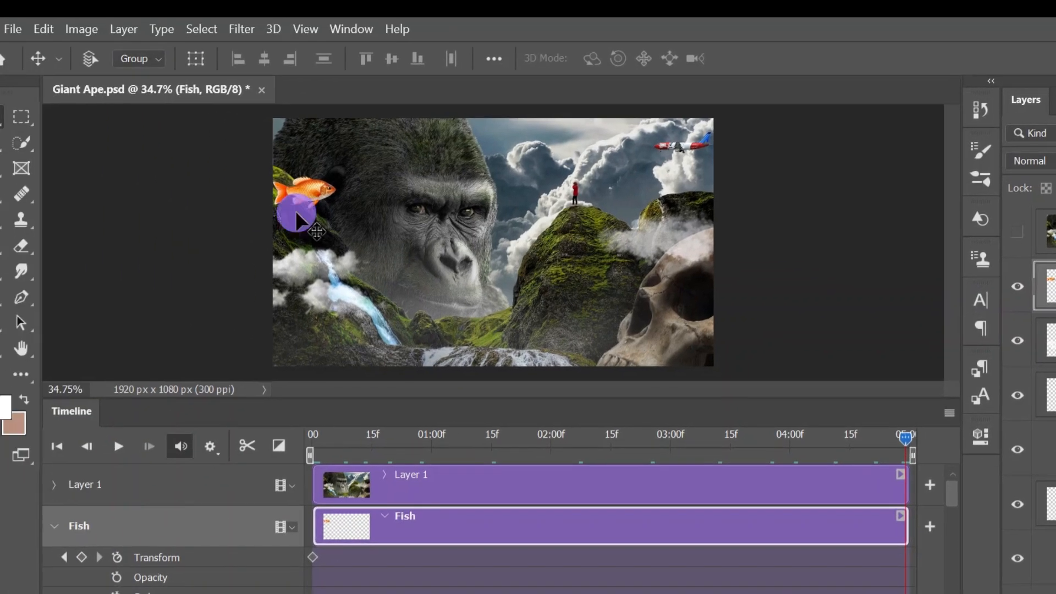
drag(297, 215, 670, 201)
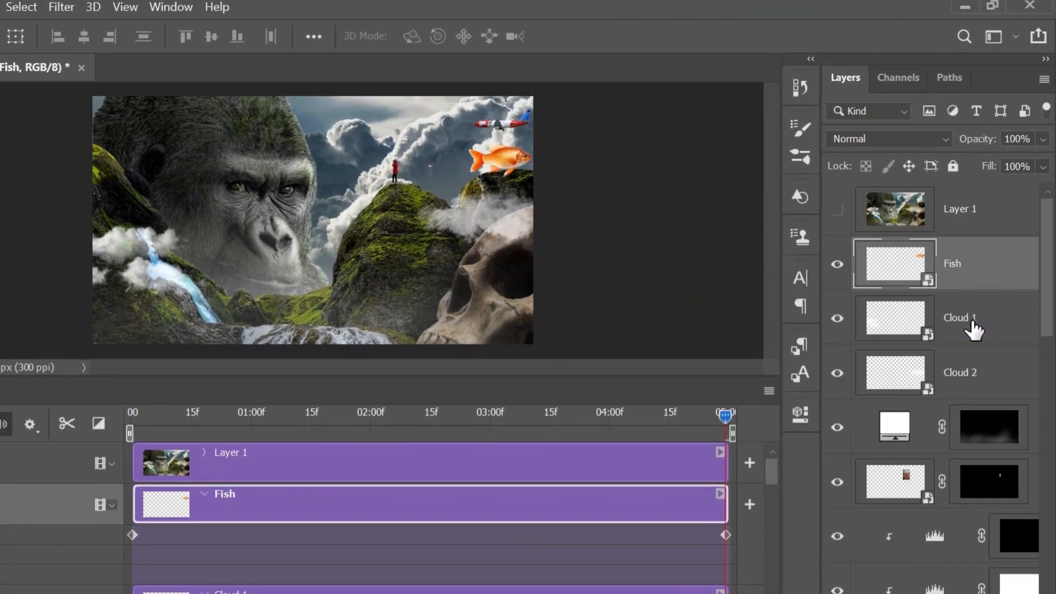
At the timeline's end, shift the Cloud 1 layer rightward past the waterfall, over the gorilla's chin
click(973, 330)
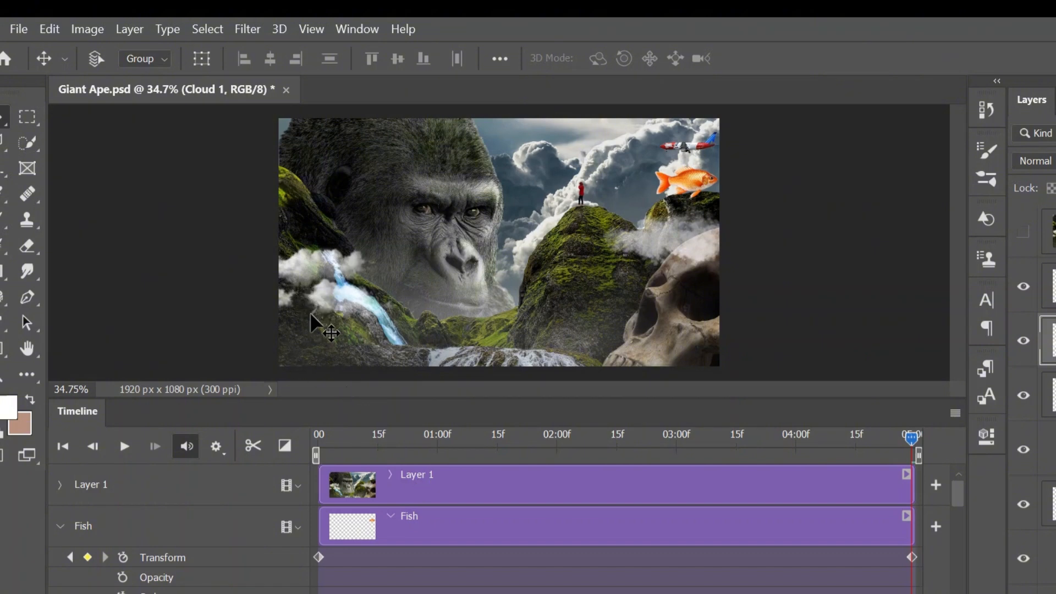
drag(311, 314, 373, 316)
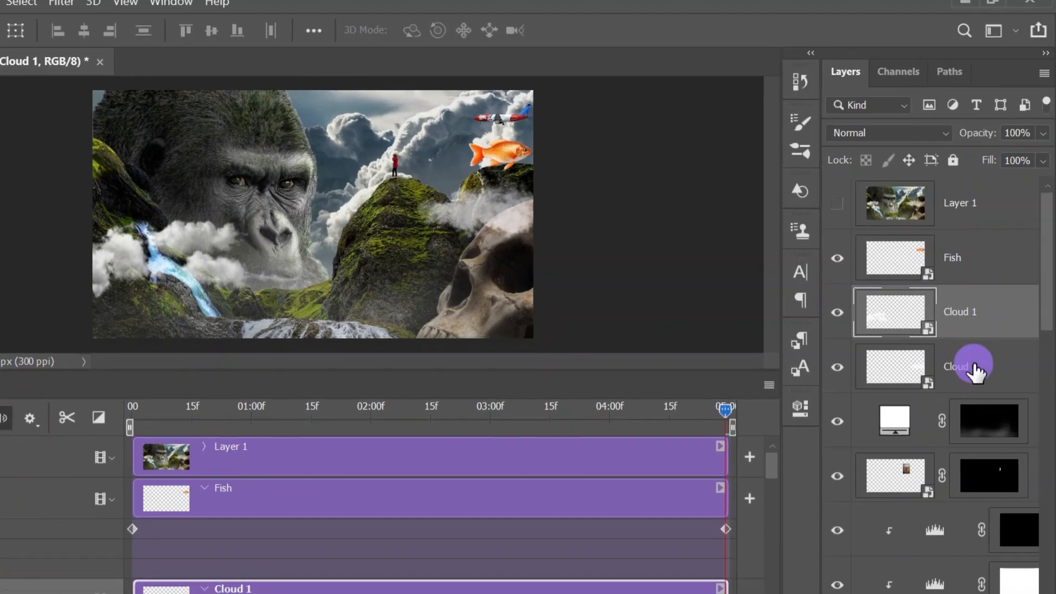
At the timeline's end, shift the Cloud 2 layer leftward from above the skull to the mossy peak below the standing figure
click(1051, 395)
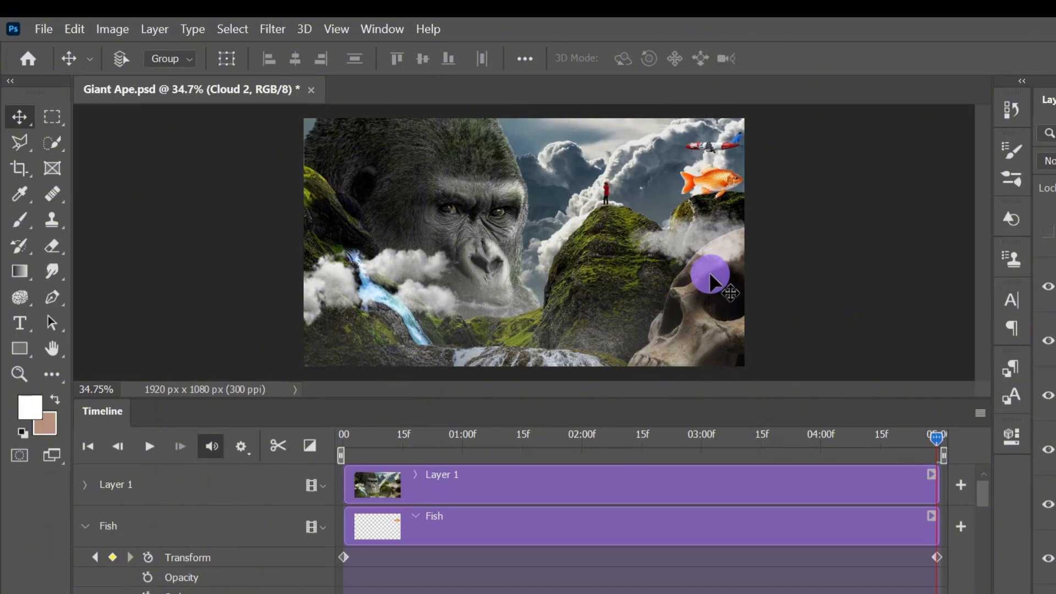
drag(708, 271, 638, 275)
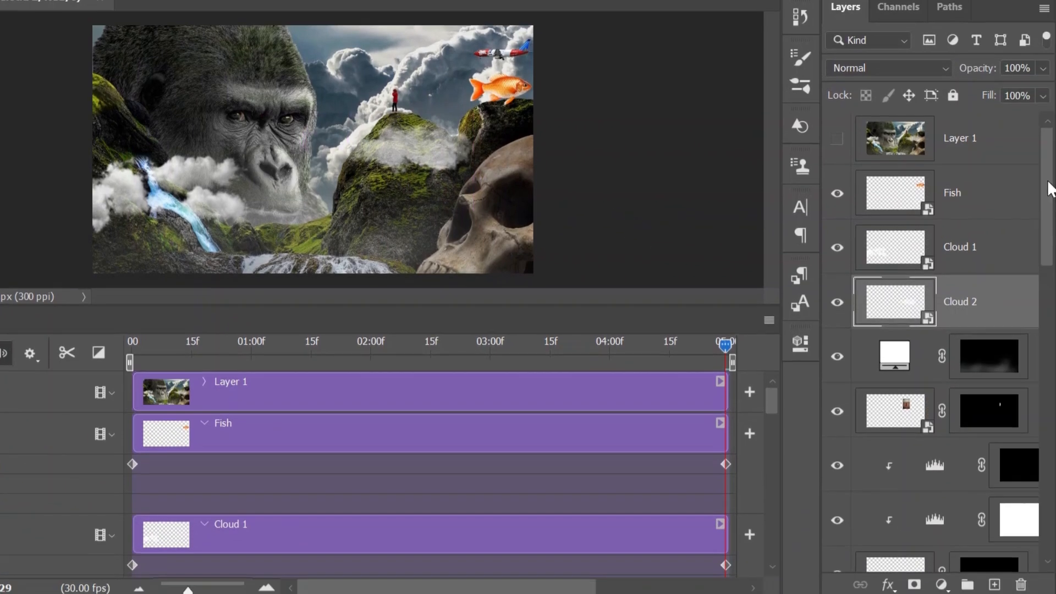
At the timeline's end, move the Aircraft layer leftward until its nose is behind the gorilla's head, and preview the animation
drag(1047, 189, 1039, 322)
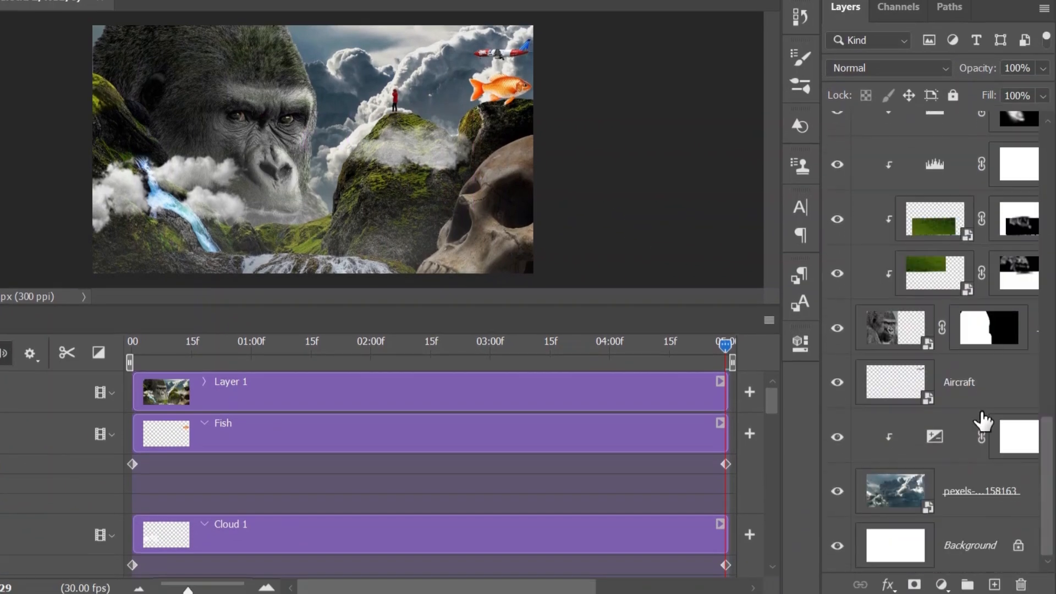
click(986, 373)
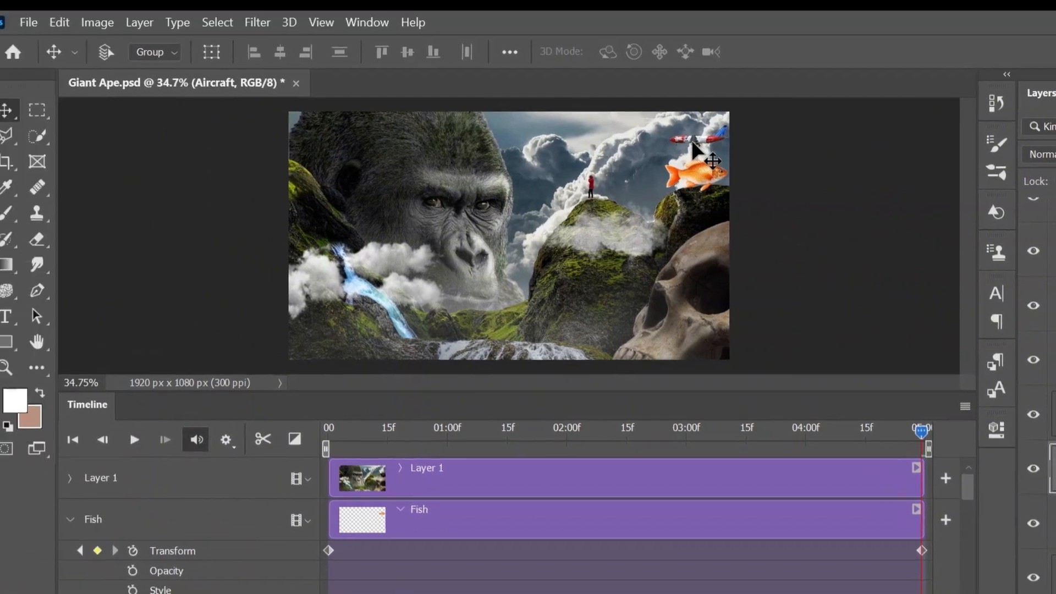
drag(505, 69, 472, 72)
drag(683, 165, 517, 164)
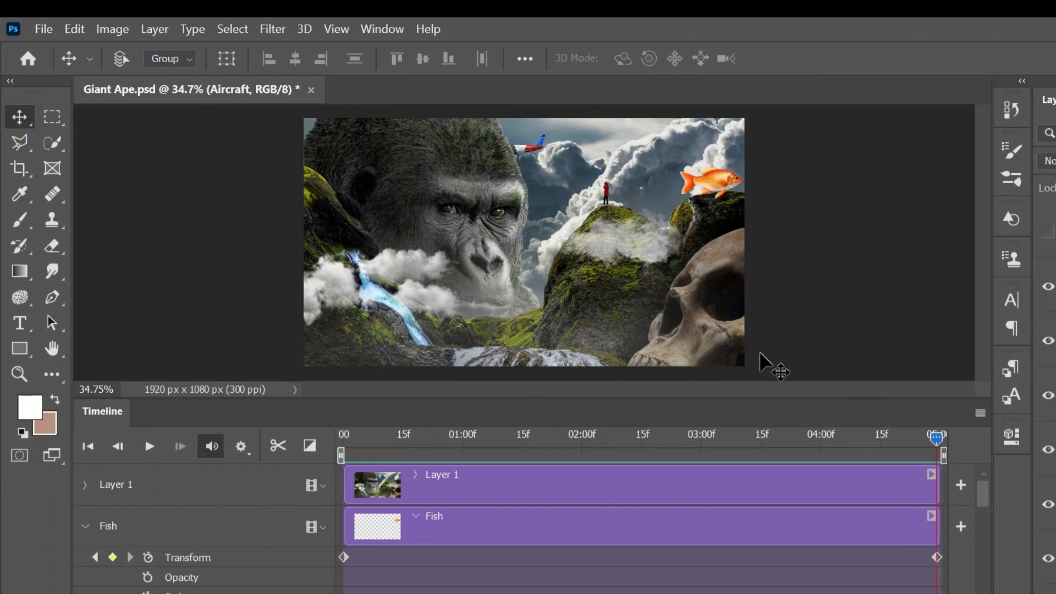
key(space)
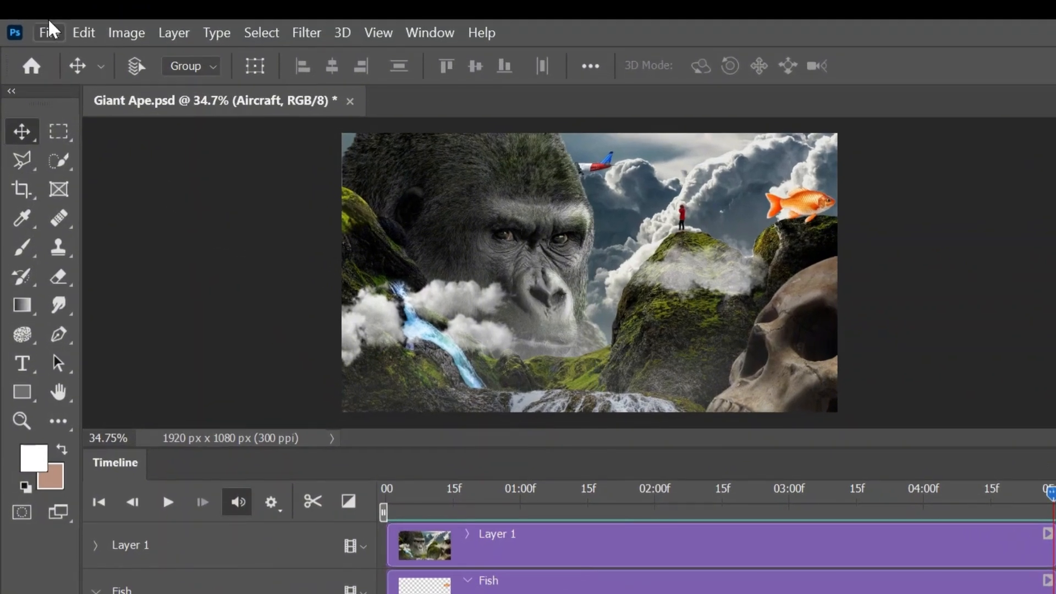
Start a video render of the animation and name the output file Giant Ape Animation
click(49, 25)
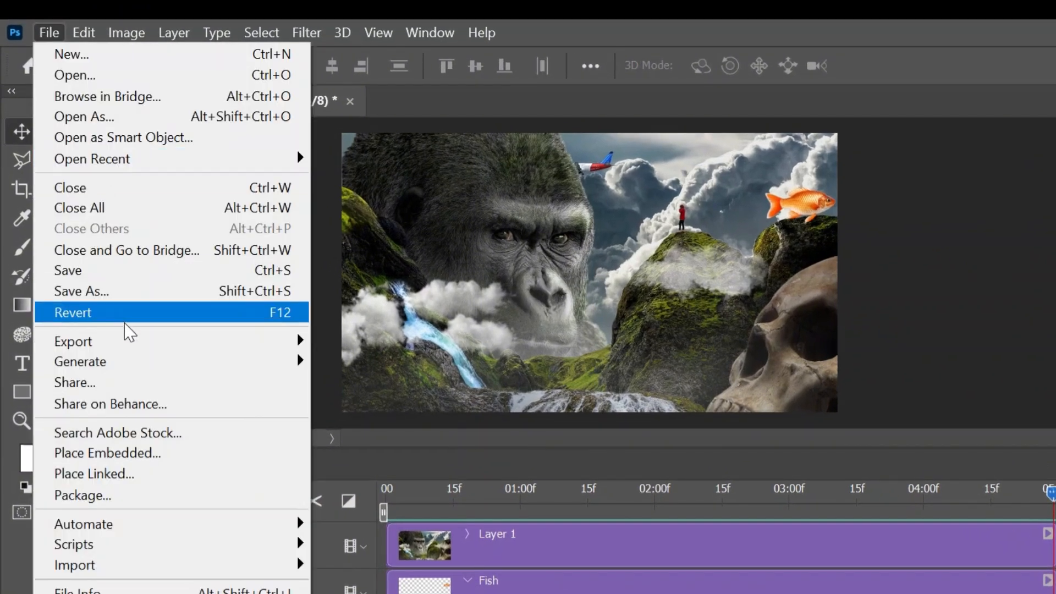
mouse_move(125, 345)
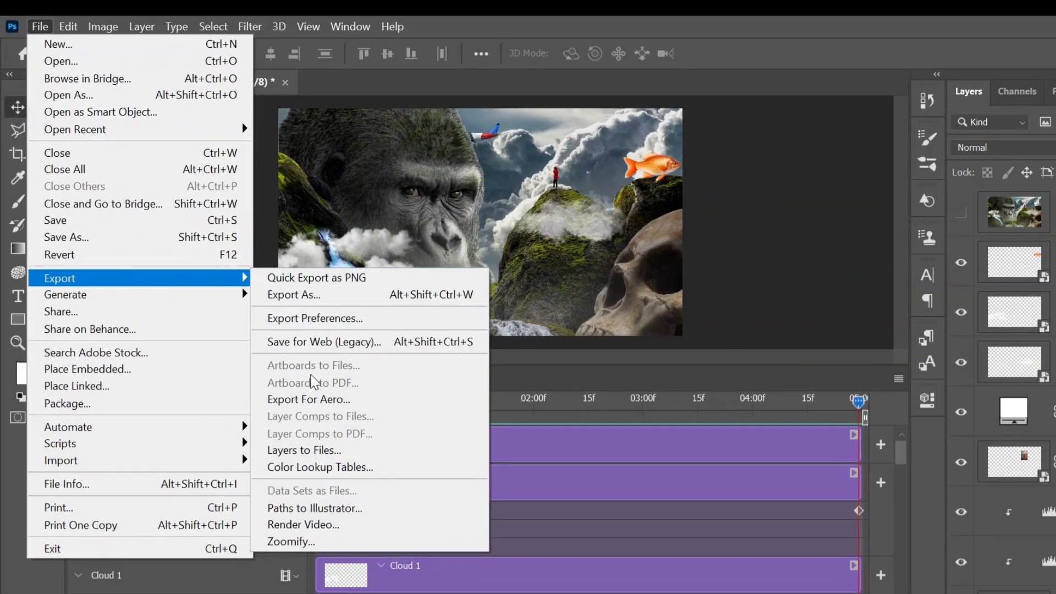
click(325, 529)
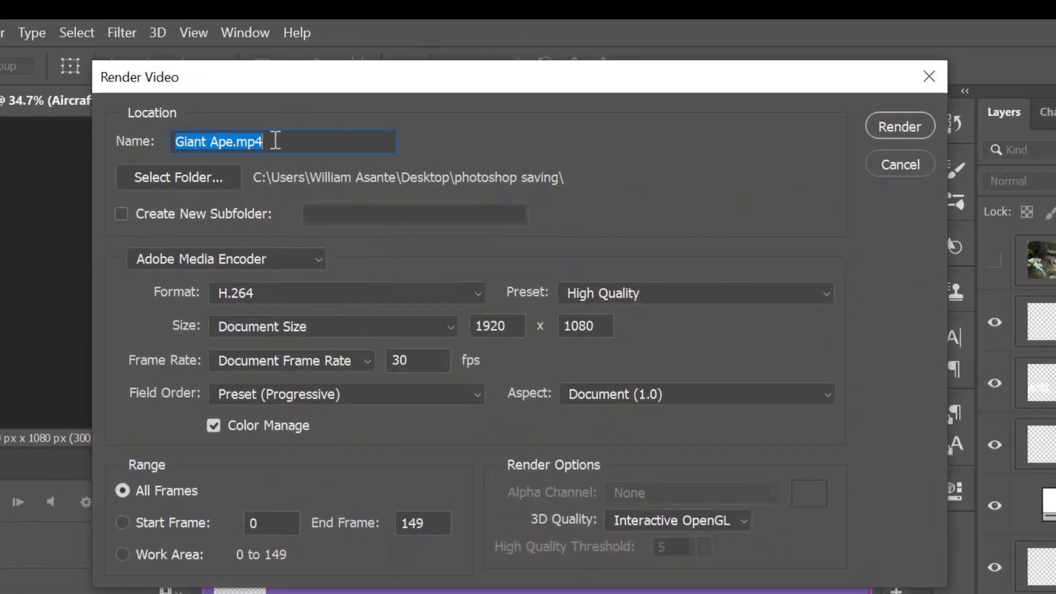
click(277, 140)
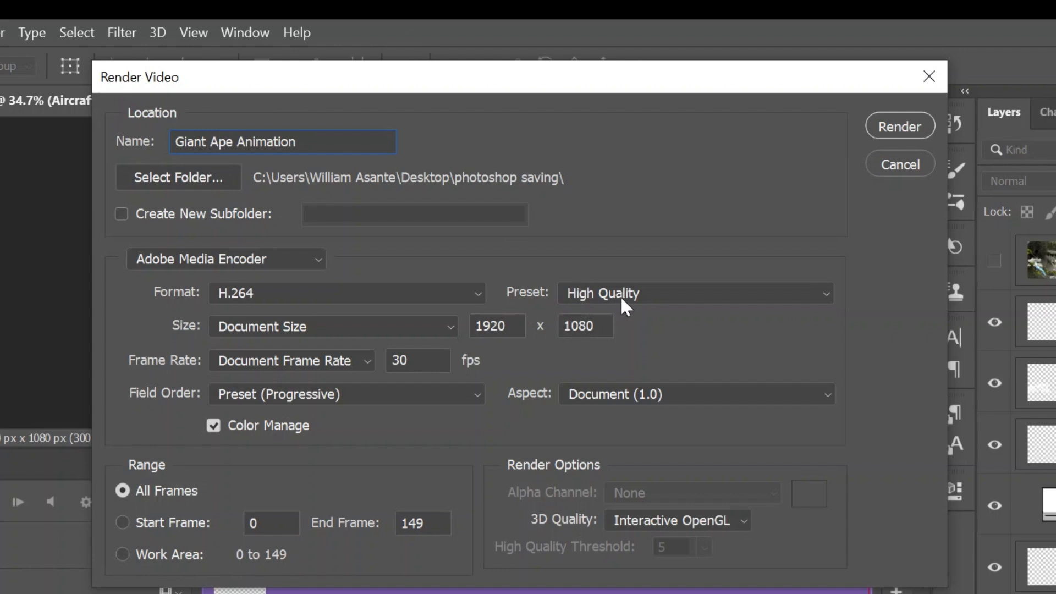
Set the render destination to the Desktop folder and render the video
click(207, 177)
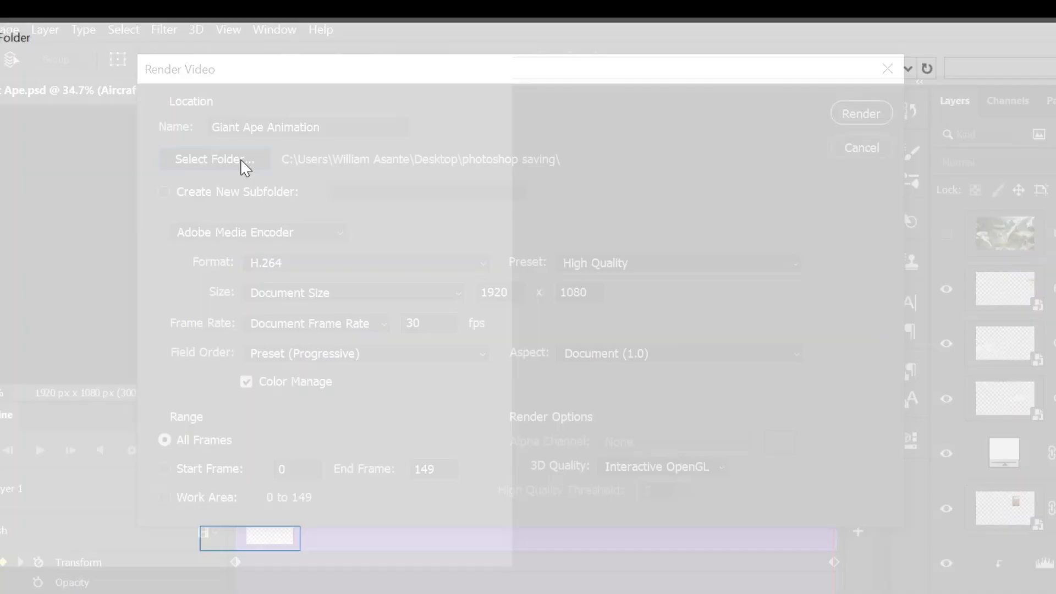
click(67, 138)
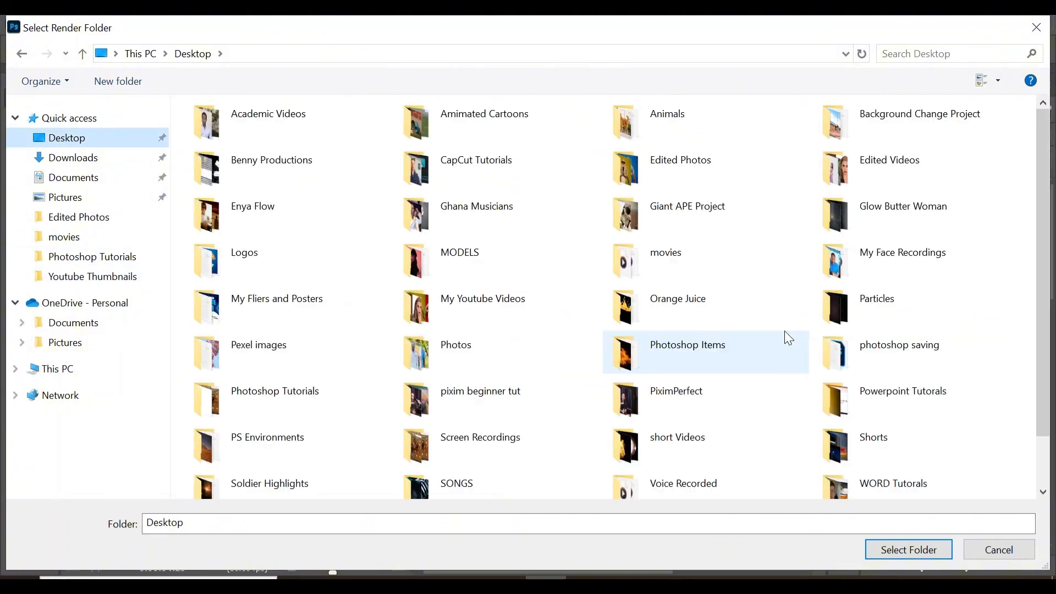
click(866, 533)
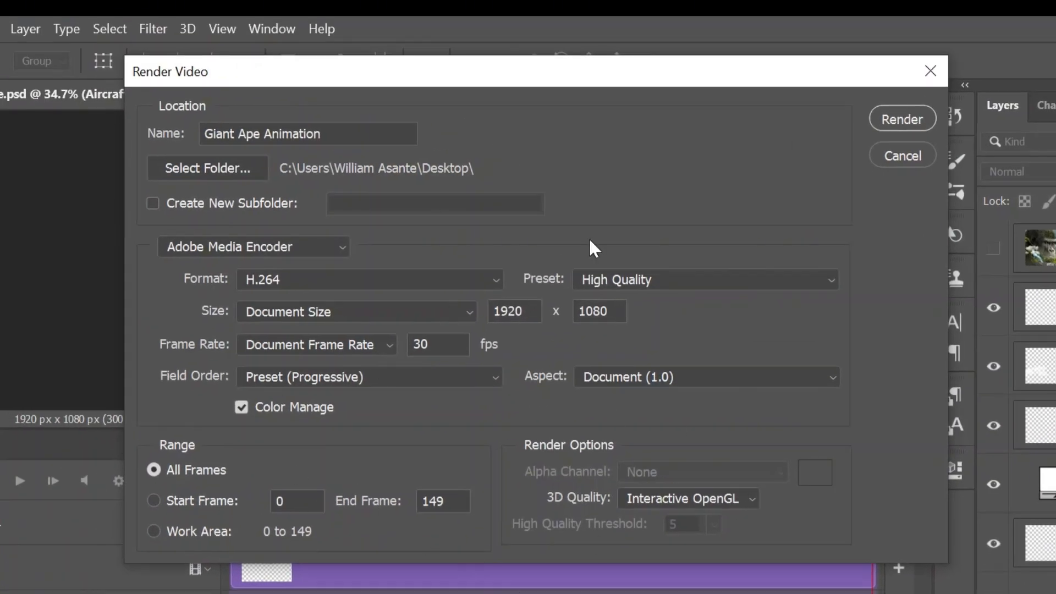
click(902, 117)
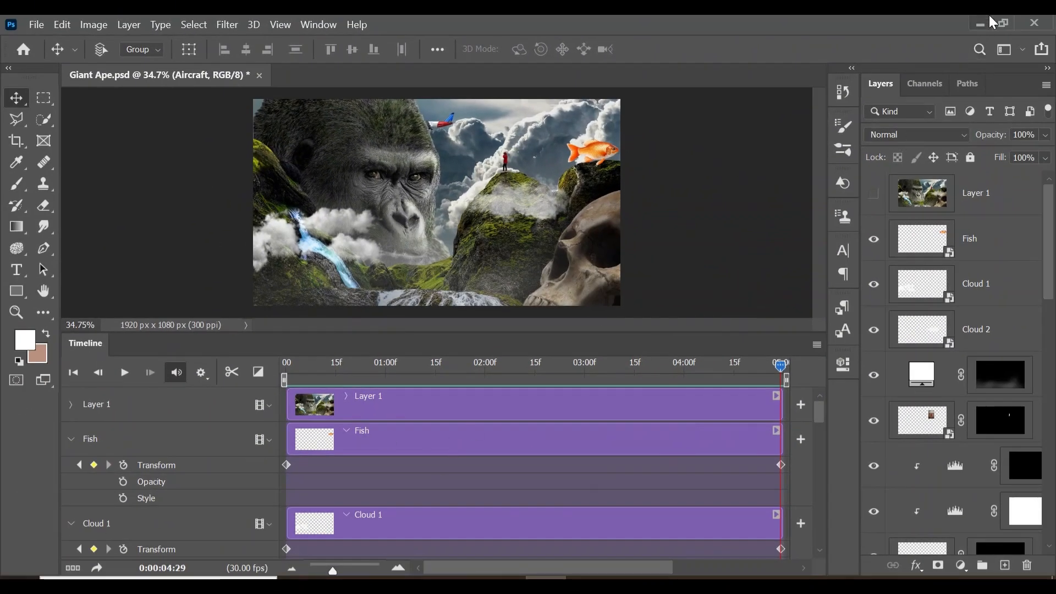
Switch to File Explorer and play the Giant Ape Animation video from the Edited Videos folder
click(985, 23)
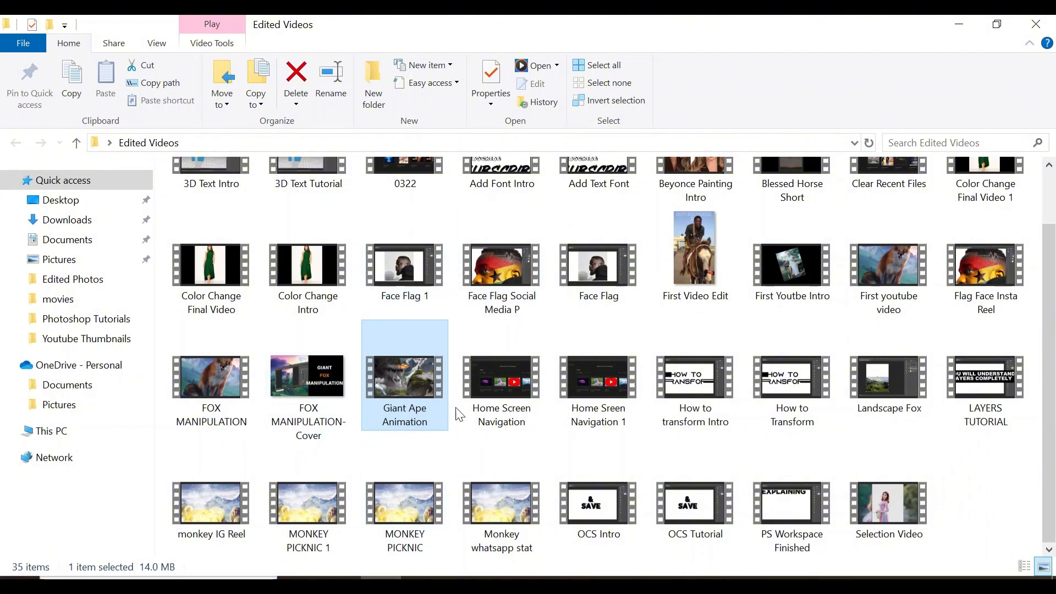
click(426, 380)
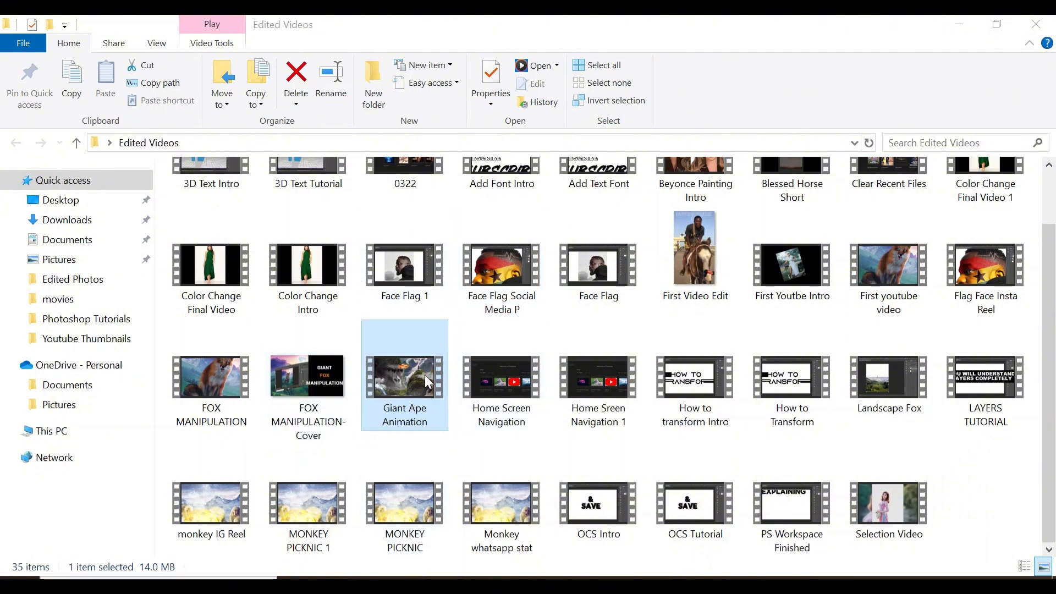
double_click(426, 376)
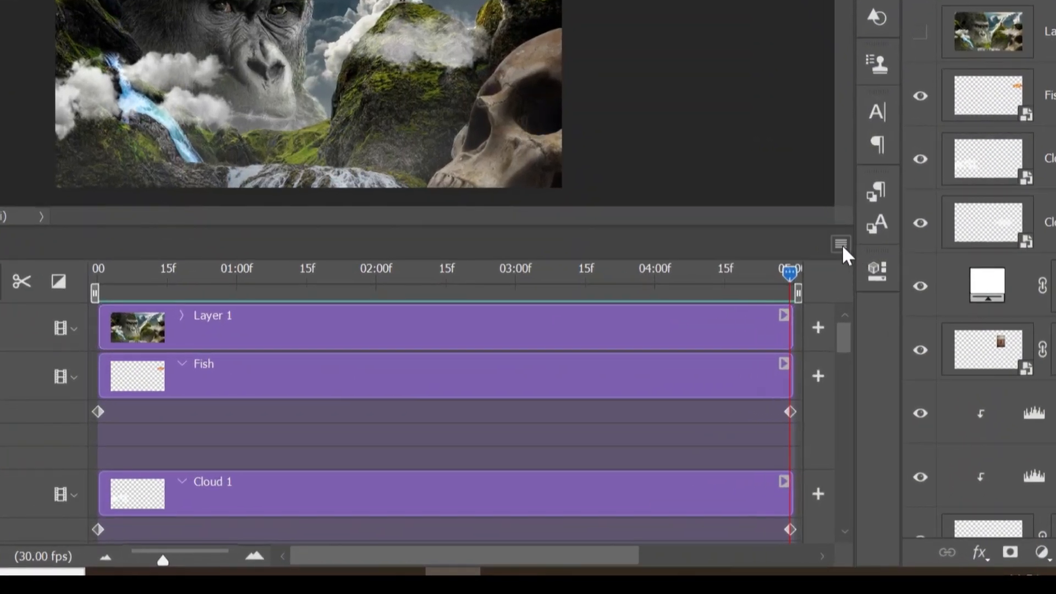
Close the Timeline panel and play the animation on the enlarged canvas
click(841, 244)
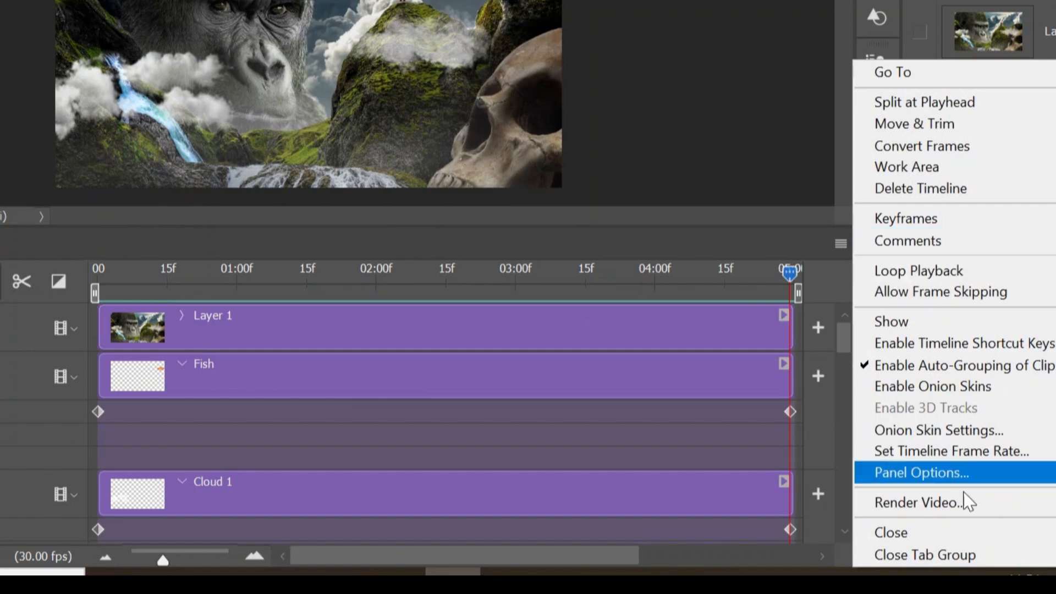
click(953, 529)
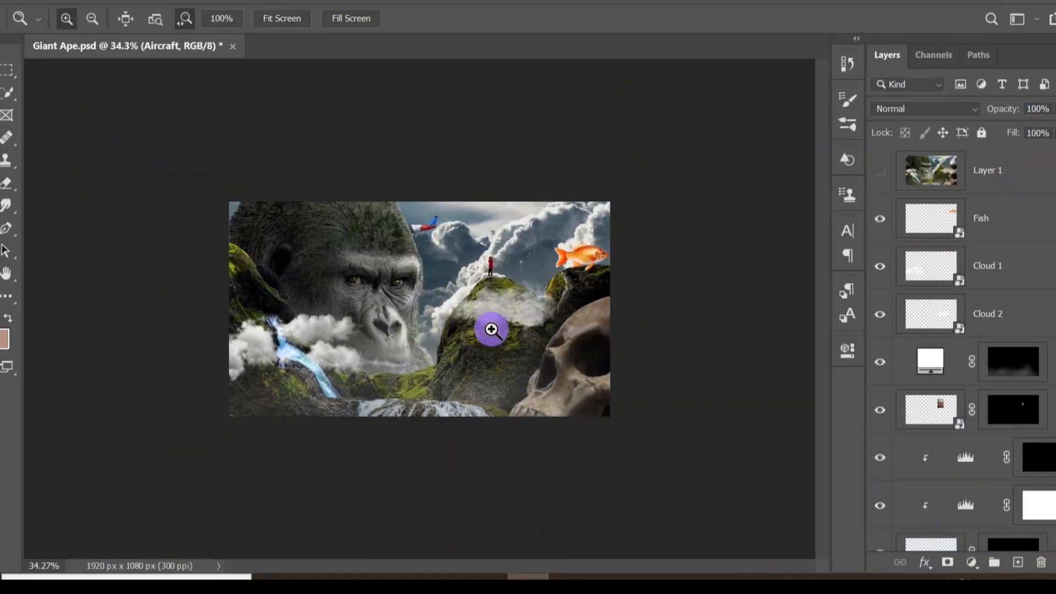
drag(490, 328, 674, 462)
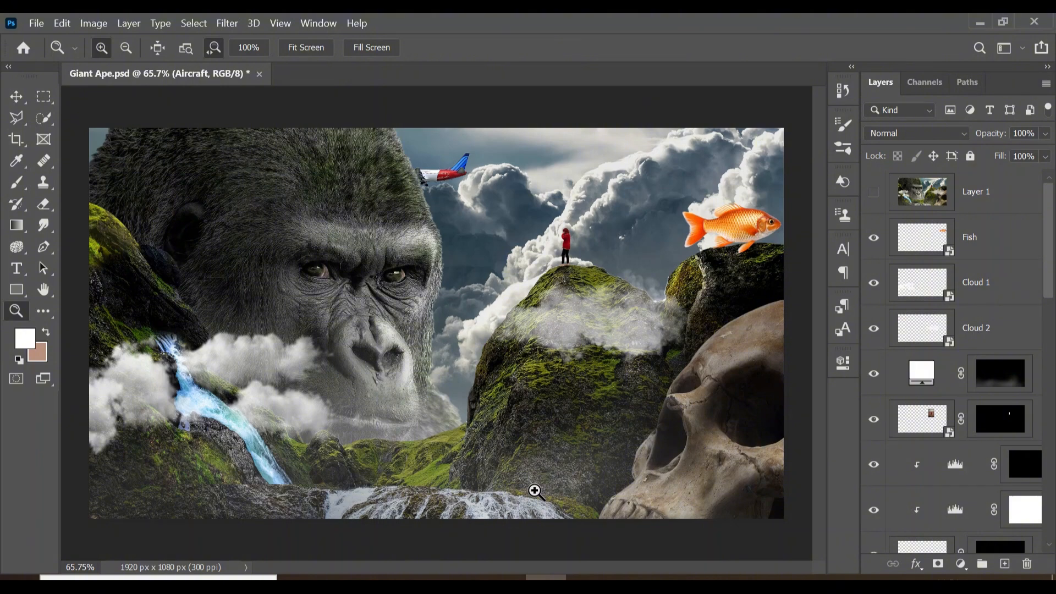
key(space)
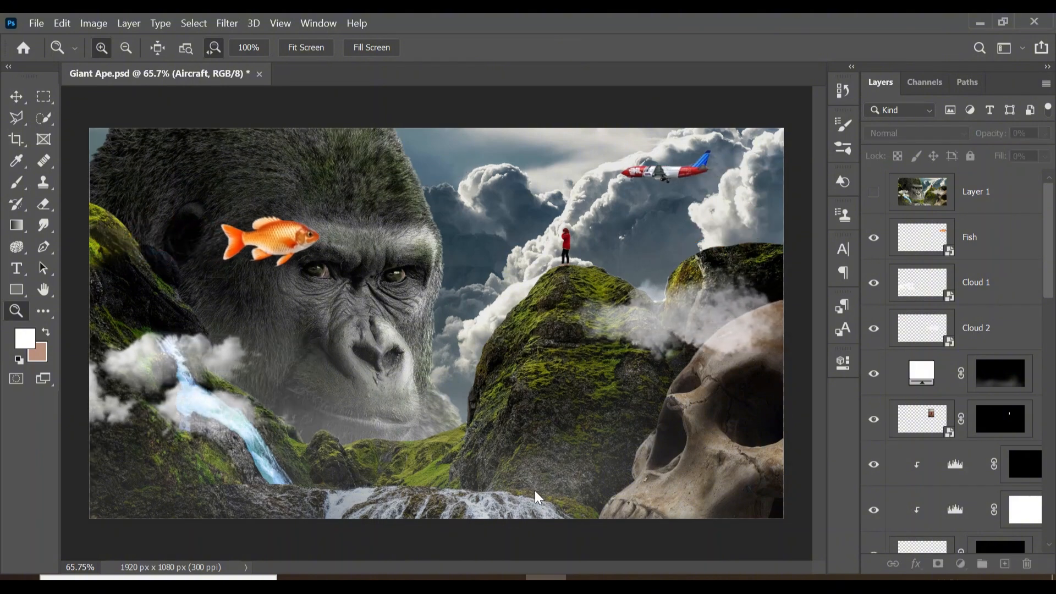